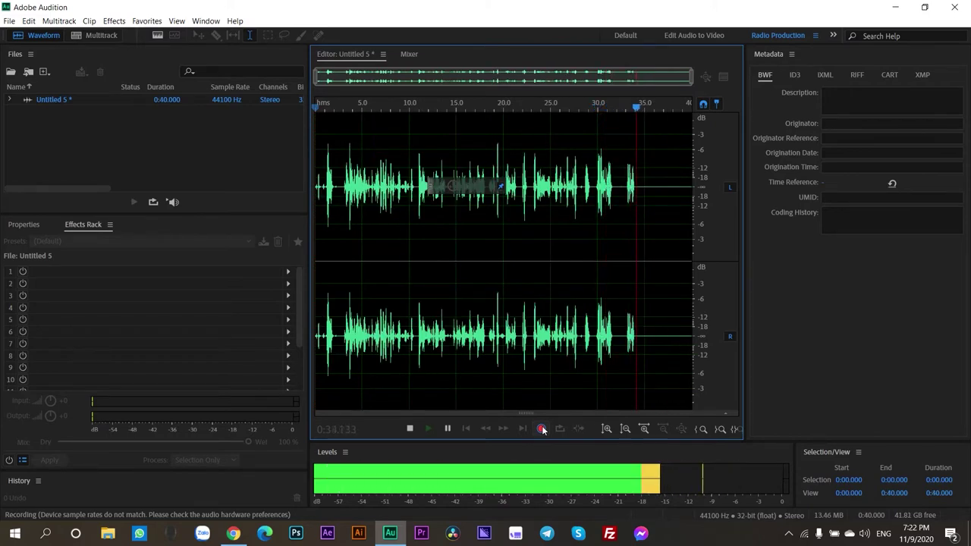
Open File Explorer to This PC from the taskbar after the Audition recording
click(107, 534)
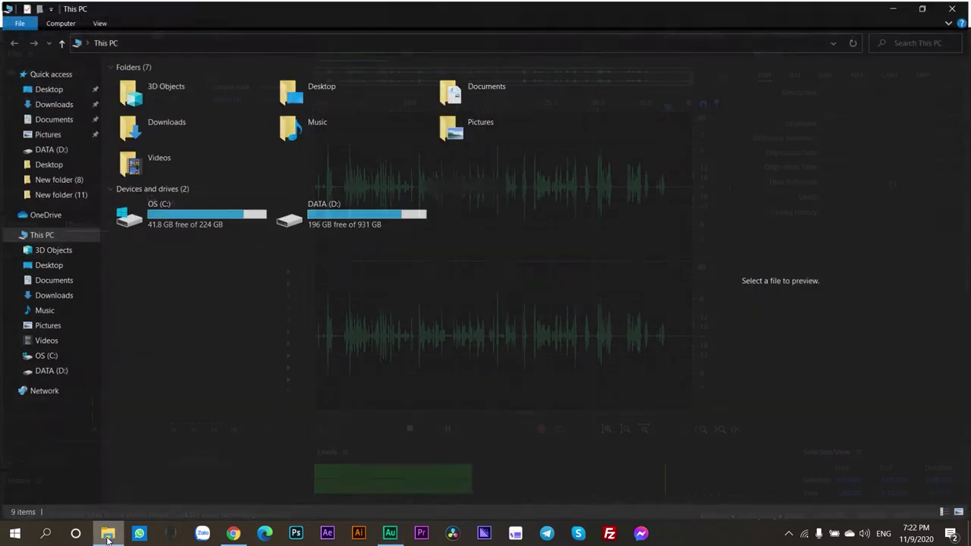
Open D:\red and inspect its New folder (2), voice and render subfolders
double_click(366, 203)
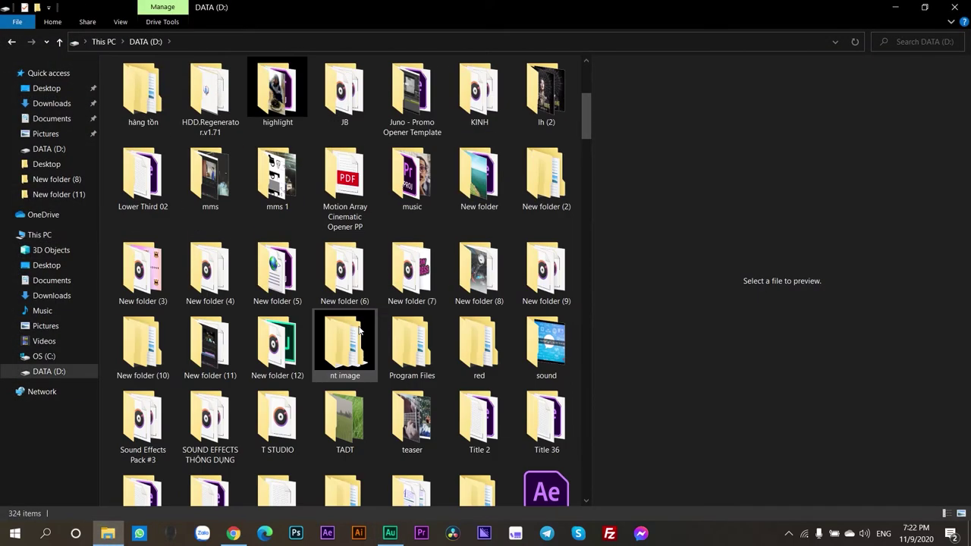
double_click(476, 346)
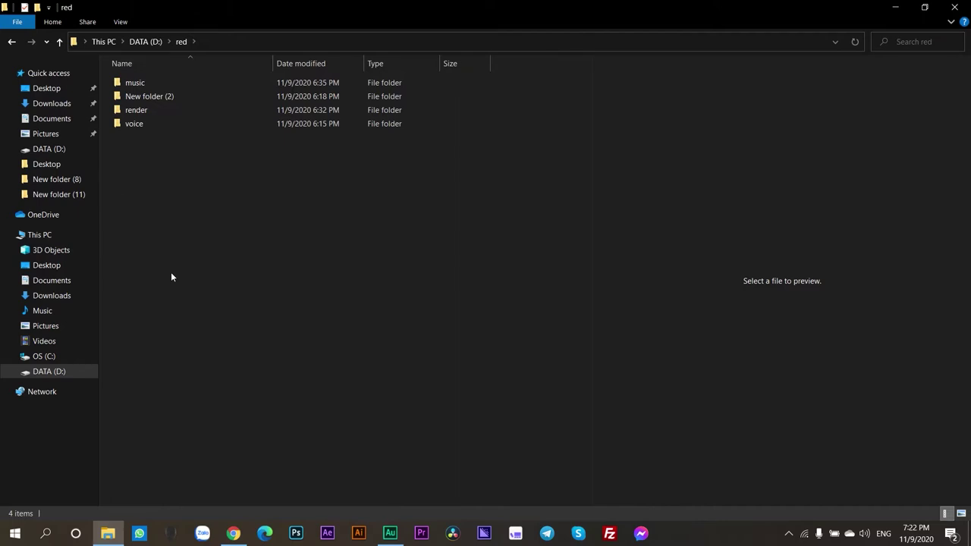
double_click(145, 103)
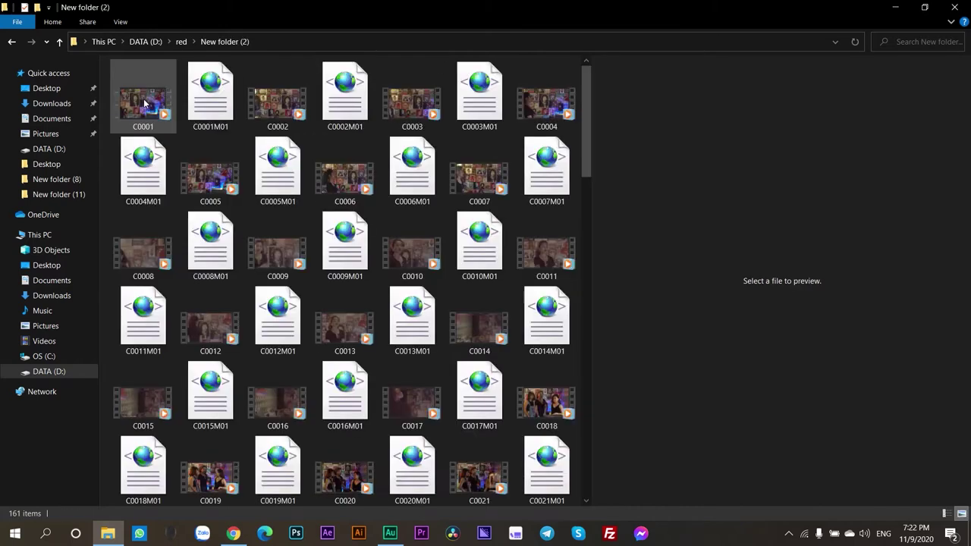
key(alt+Left)
click(197, 123)
double_click(197, 124)
key(alt+Left)
double_click(170, 112)
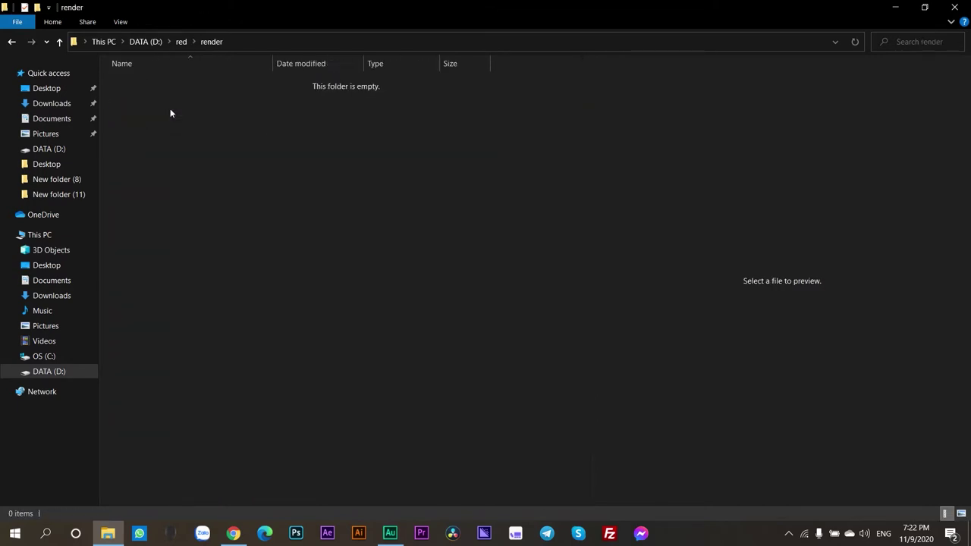
Return to the red folder and launch Premiere Pro 2020 to its Home screen
key(alt+Left)
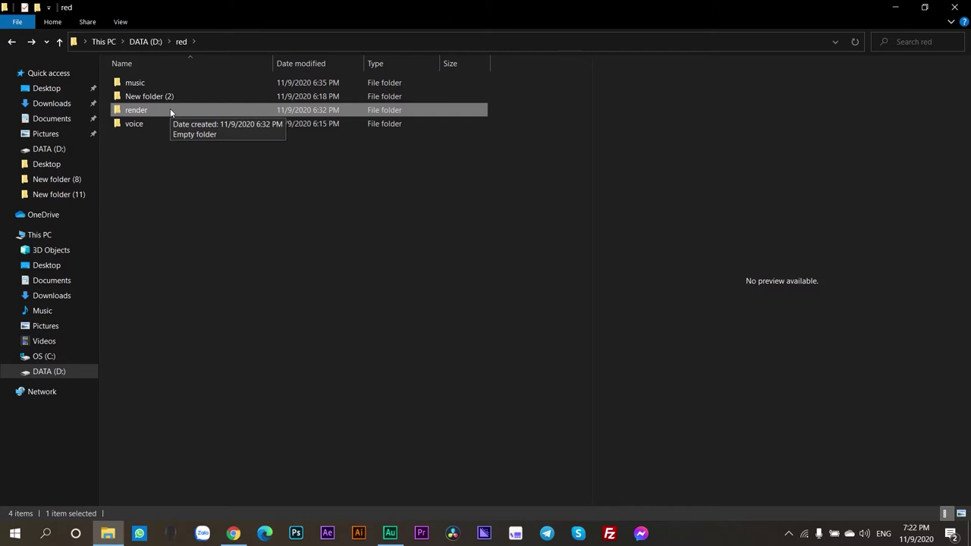
click(137, 171)
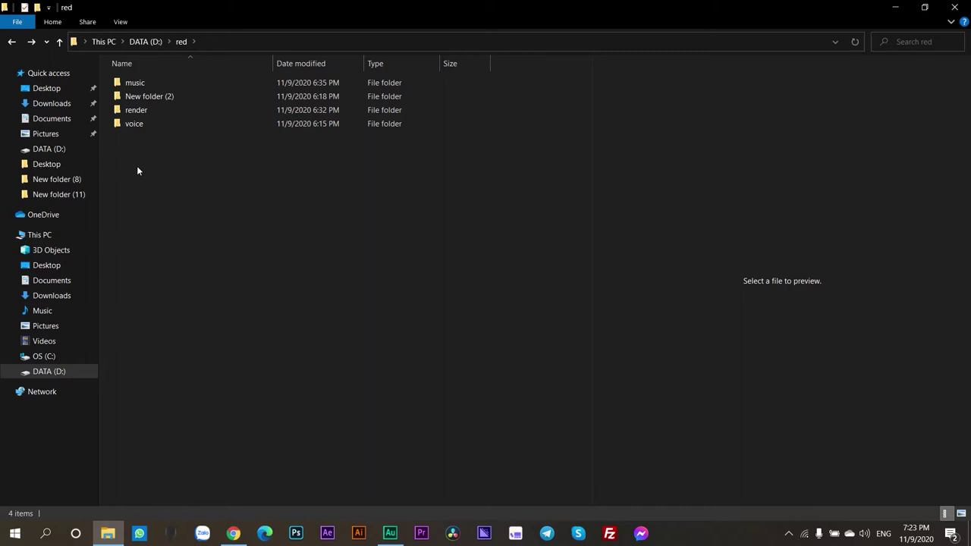
click(421, 534)
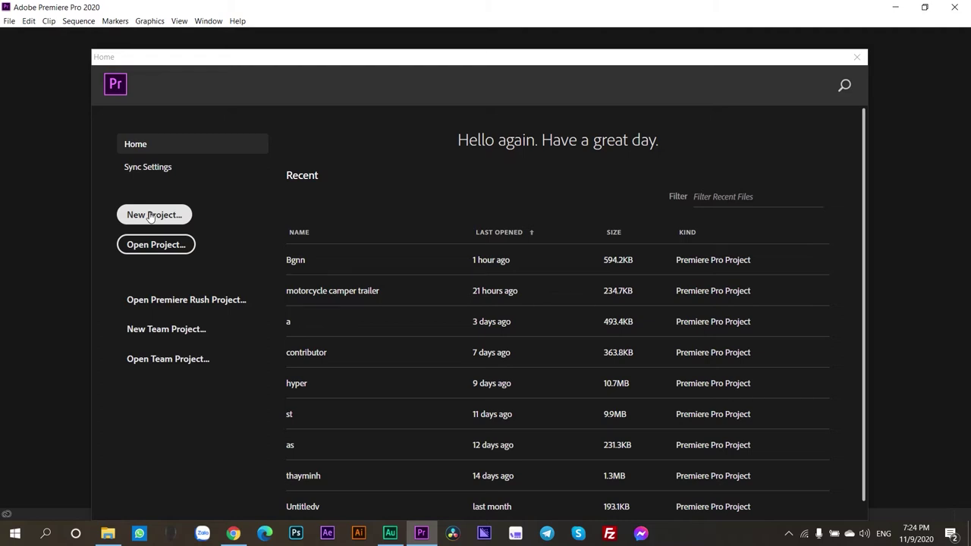
Start a New Project and replace Untitled with the name 'Biet gi noi nay'
click(162, 220)
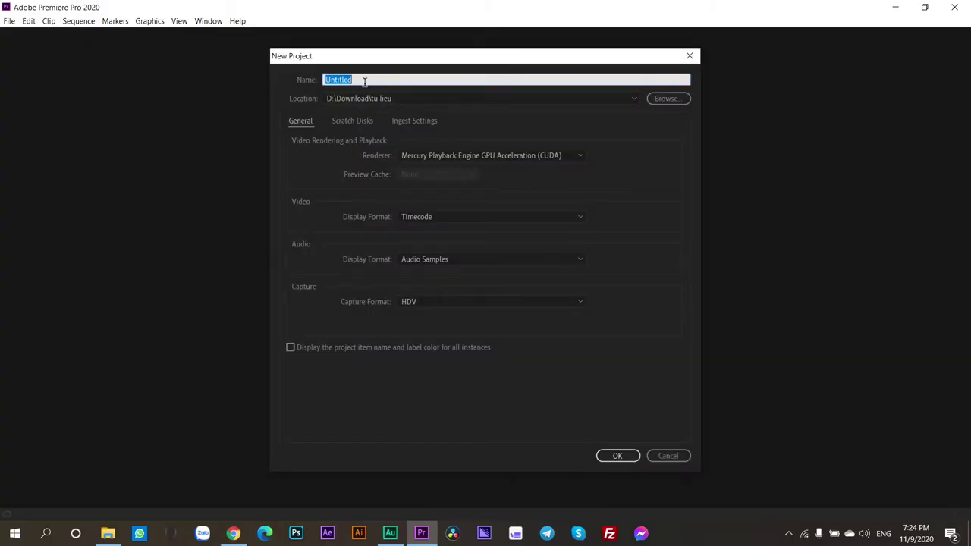
drag(364, 81, 314, 79)
text(Biet gi noi nay)
click(681, 102)
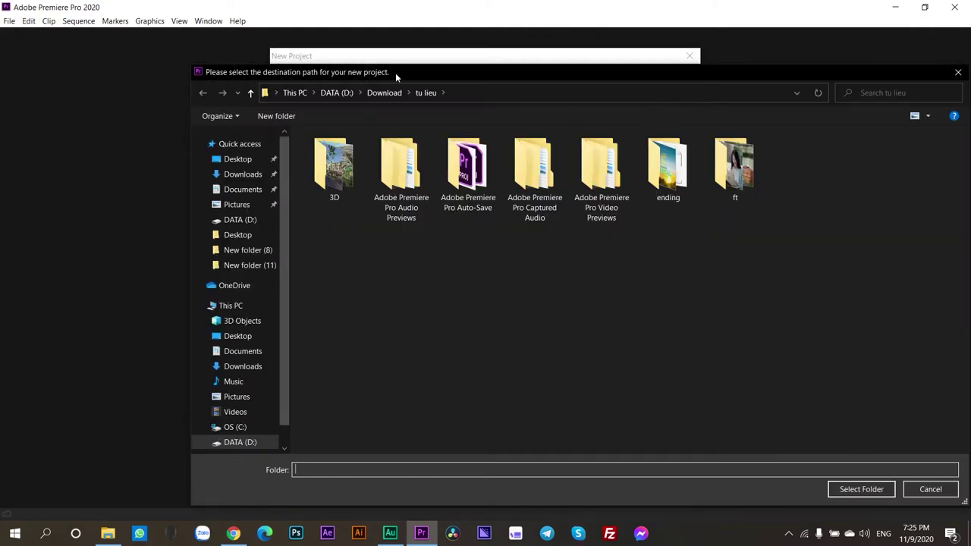
Set the project location to a new 'Project' folder created inside D:\red
click(334, 93)
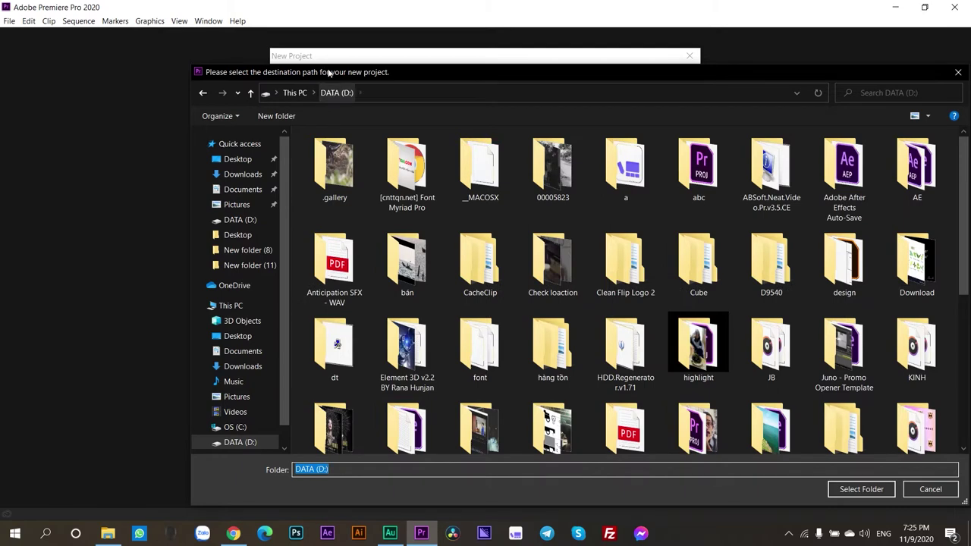
scroll(691, 368, down, 2)
scroll(713, 364, down, 3)
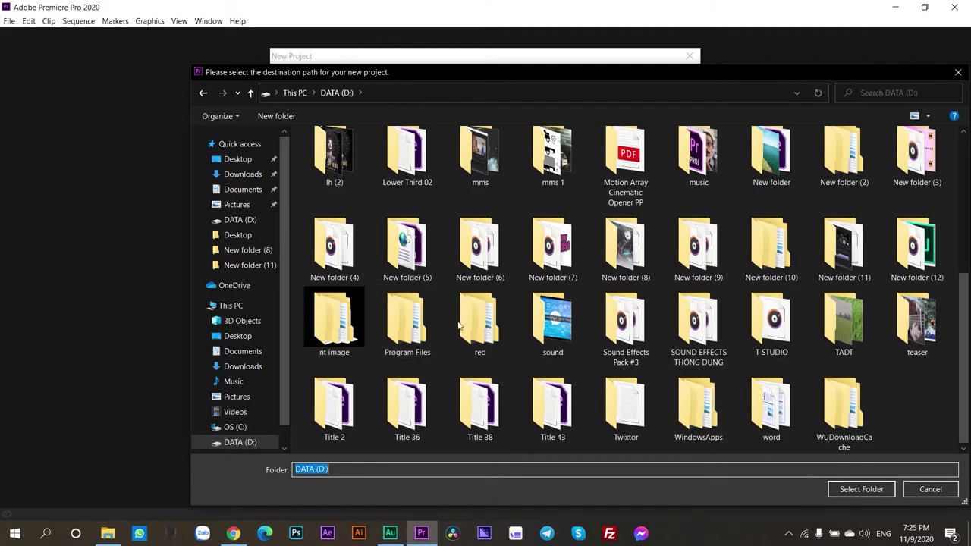
click(493, 319)
double_click(493, 318)
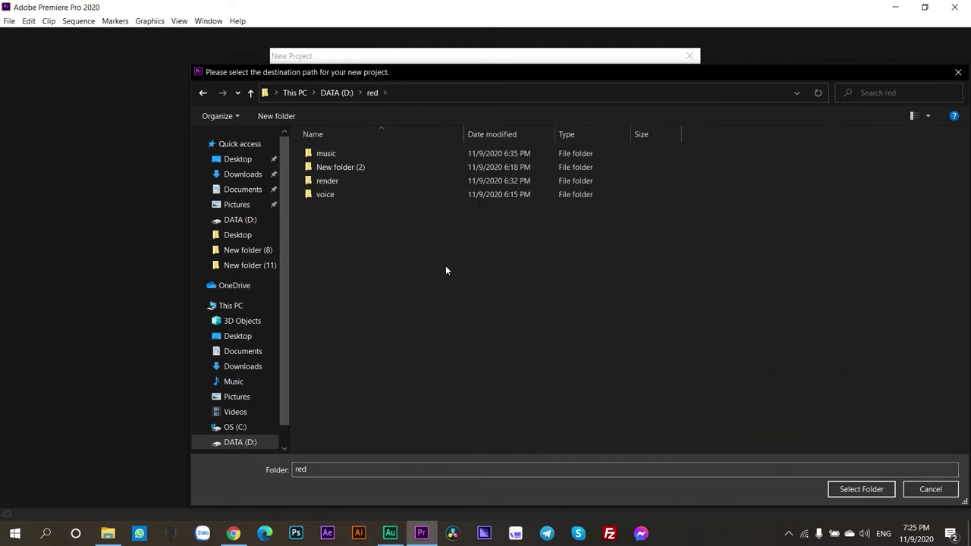
key(ctrl+shift+n)
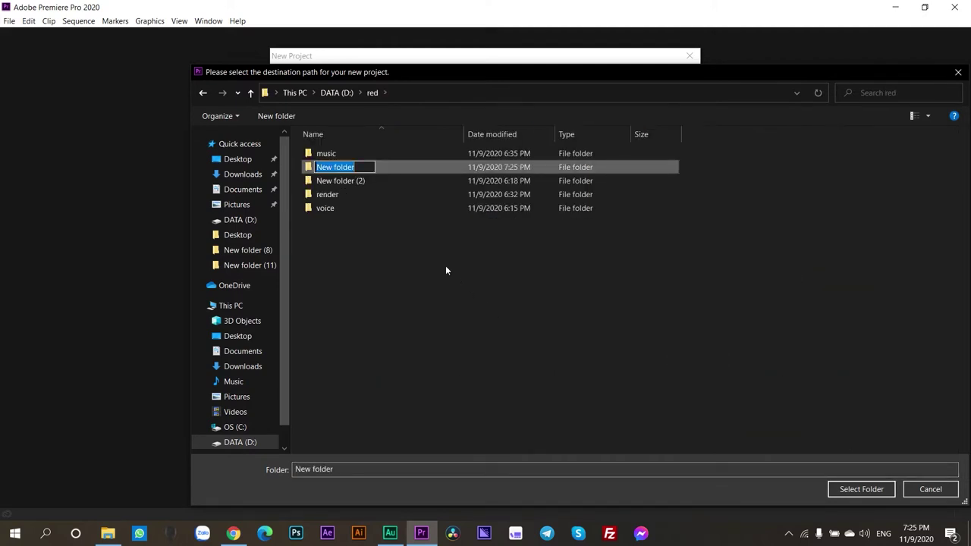
text(Project)
key(Return)
key(Return)
key(Return)
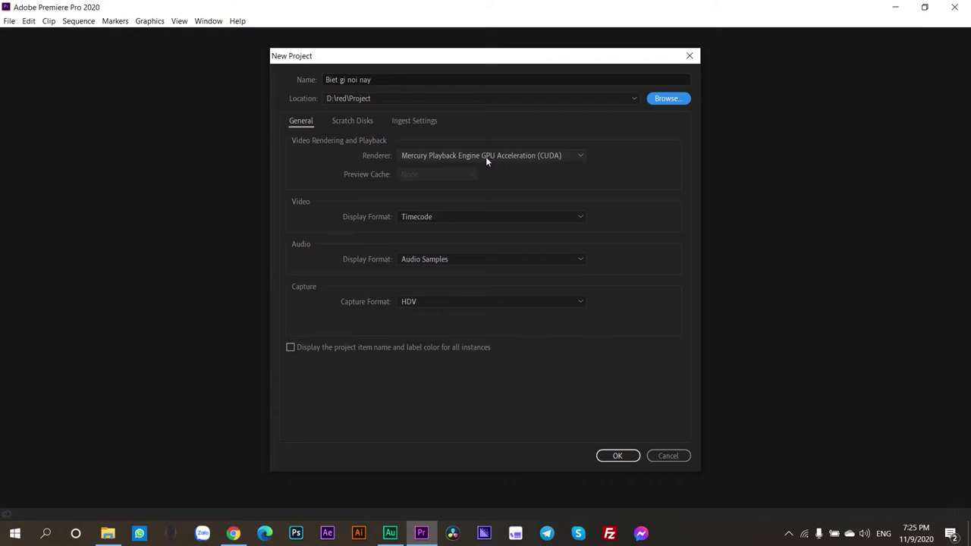
click(487, 159)
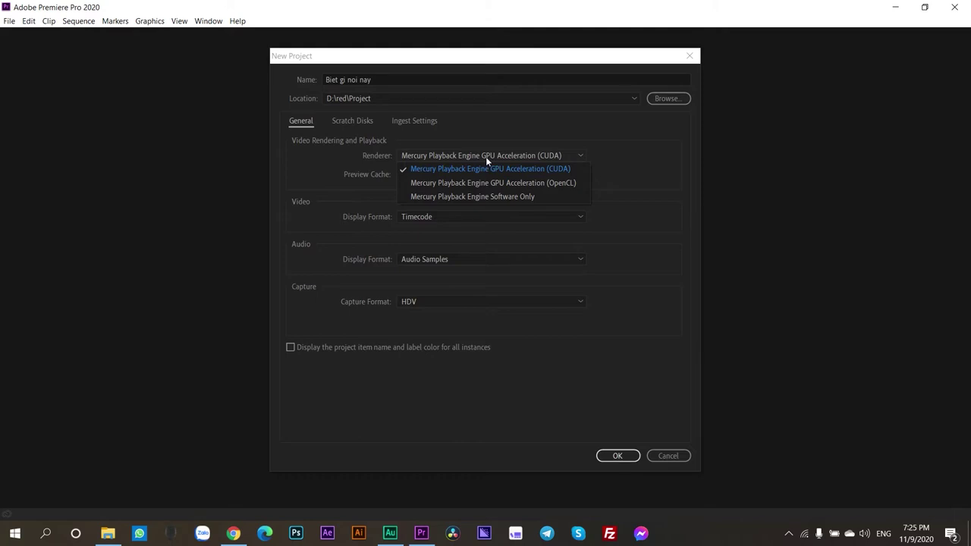
click(483, 170)
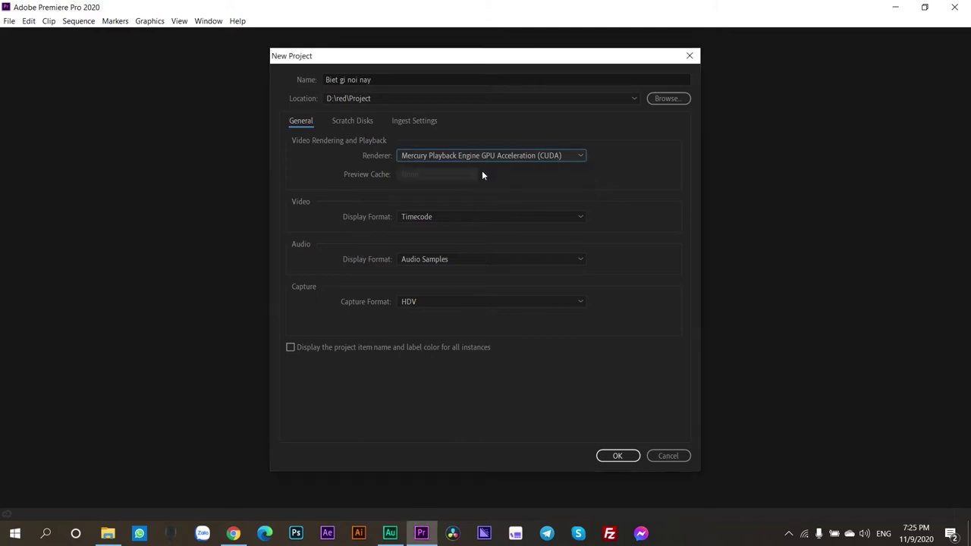
click(493, 157)
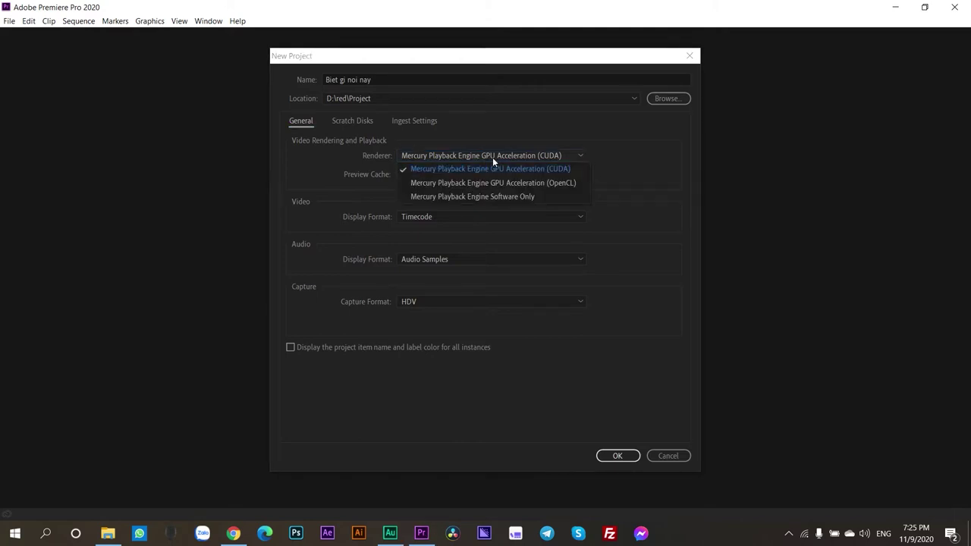
click(455, 198)
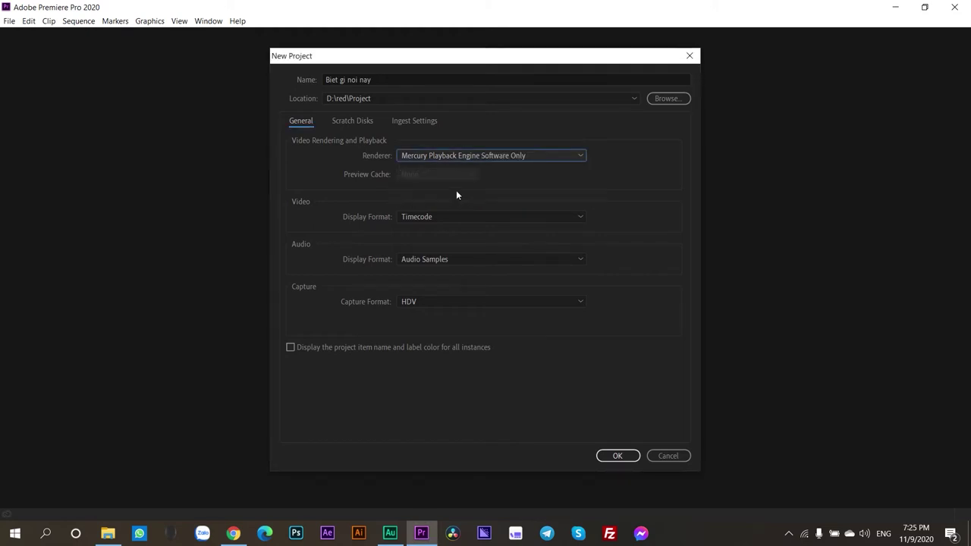
click(476, 155)
click(478, 167)
click(454, 217)
click(444, 230)
click(445, 216)
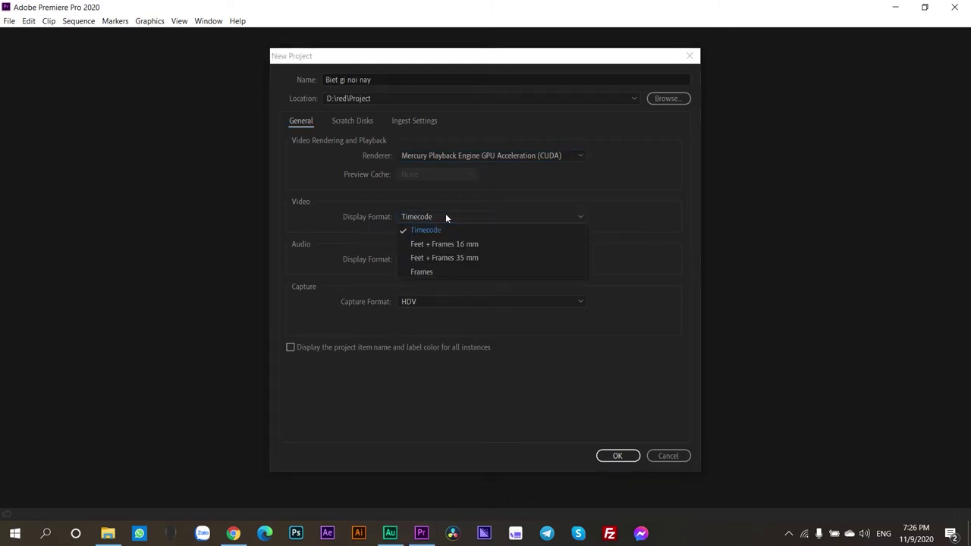
click(434, 231)
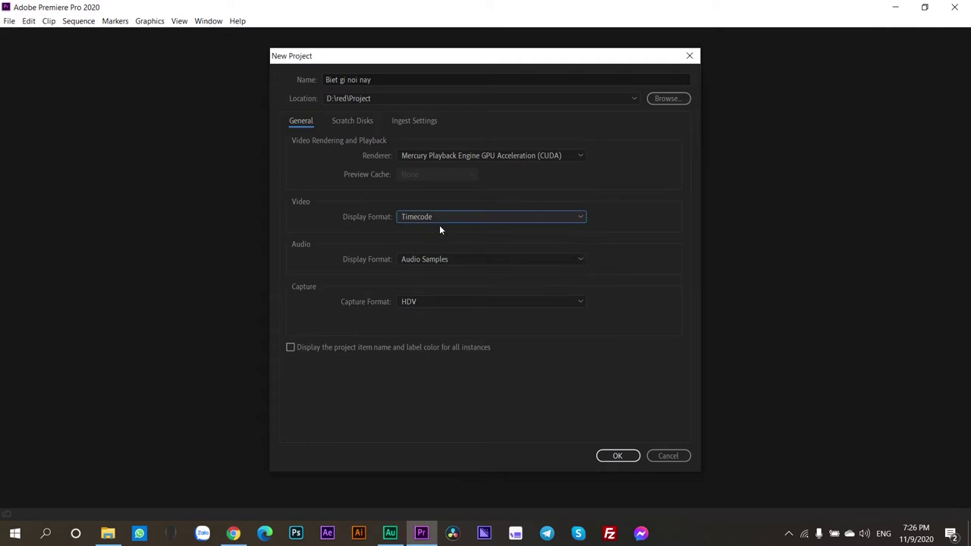
click(439, 215)
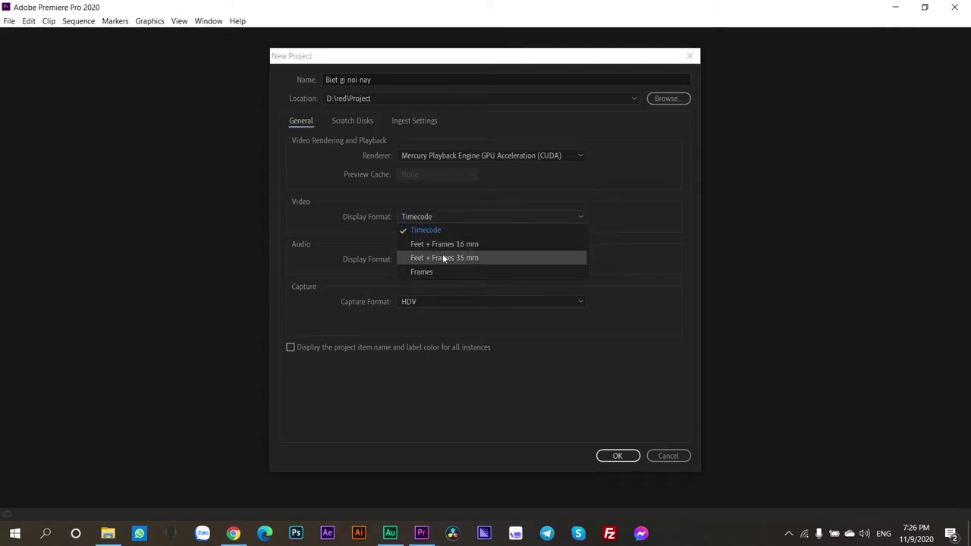
click(368, 274)
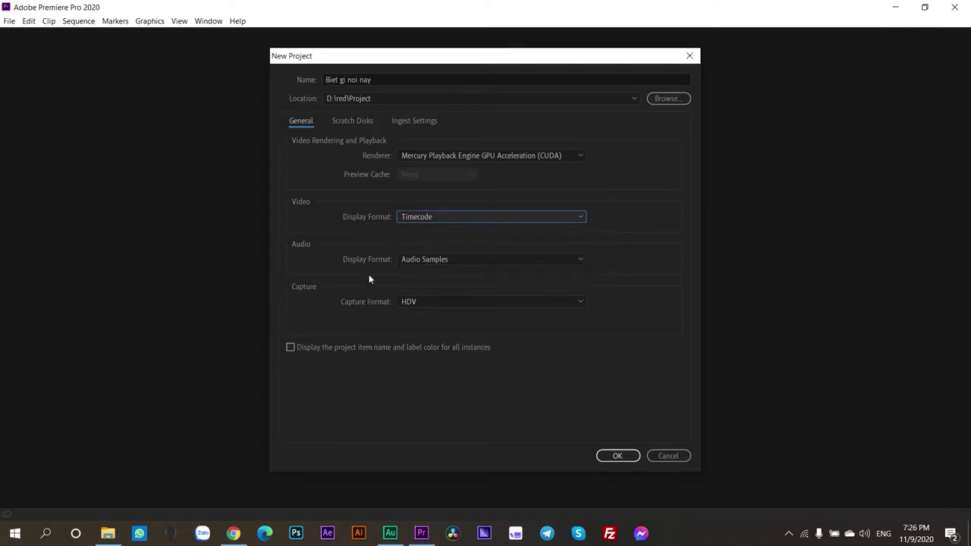
click(410, 302)
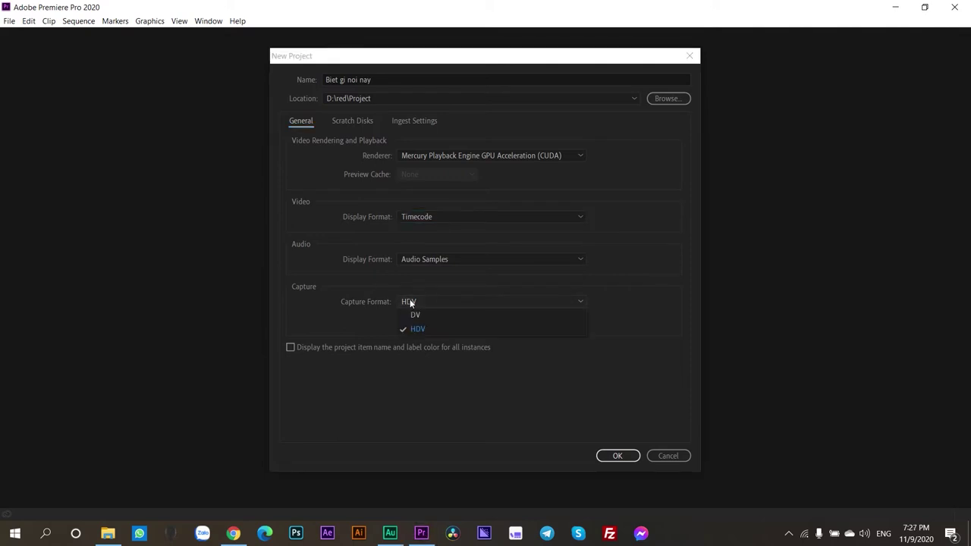
click(410, 302)
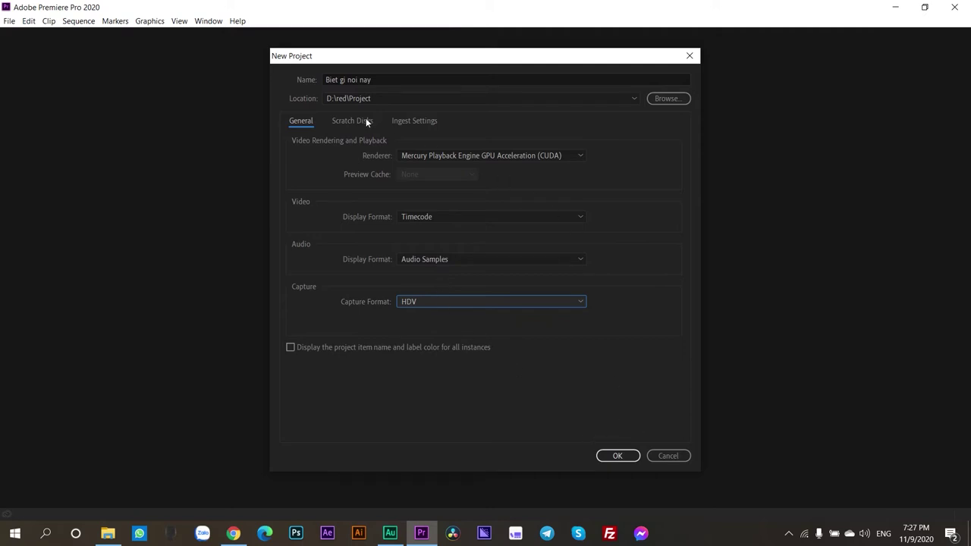
click(339, 122)
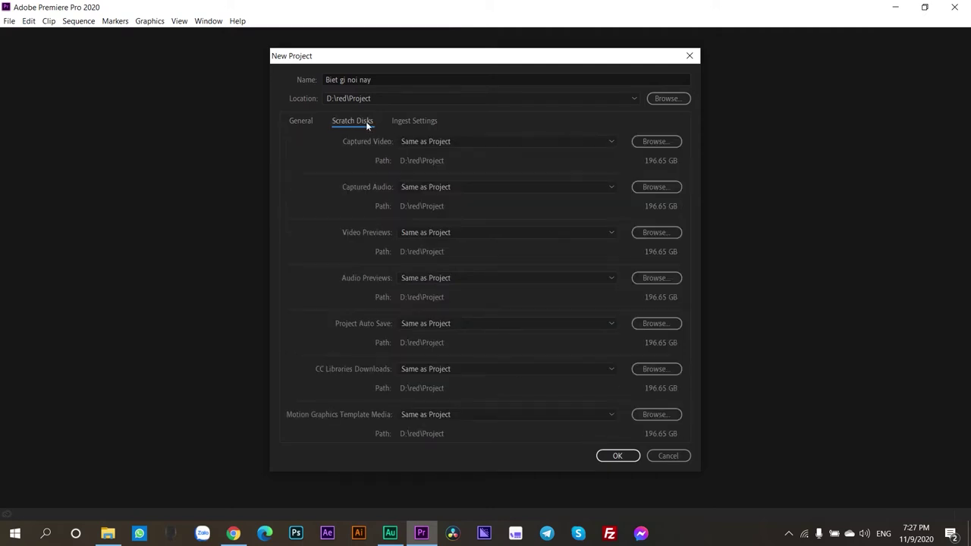
Review the Ingest and General settings, then confirm with OK to create the project
click(418, 122)
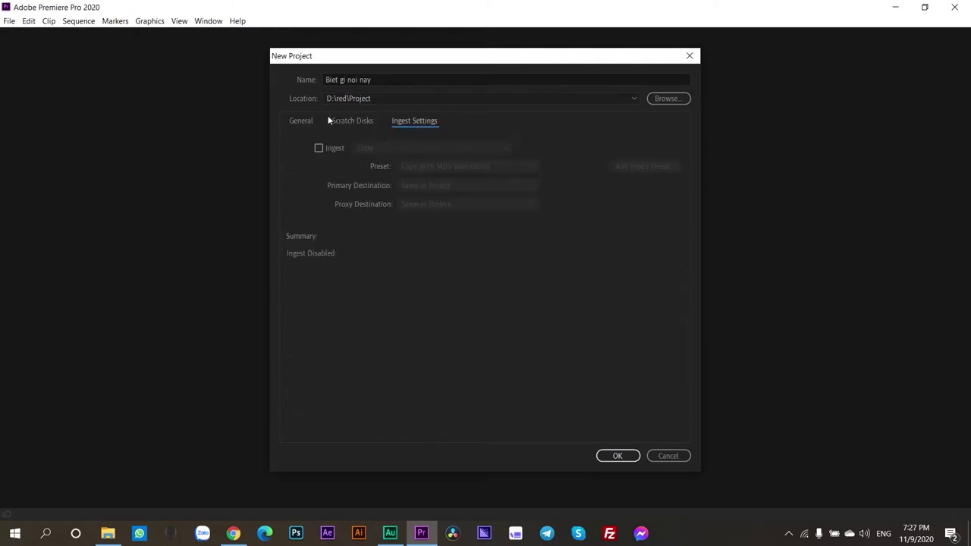
click(301, 121)
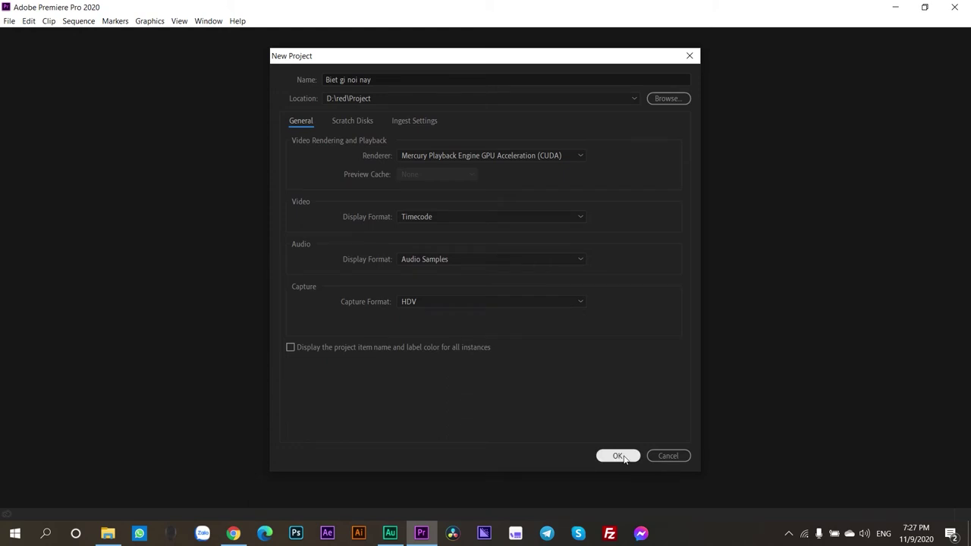
click(617, 456)
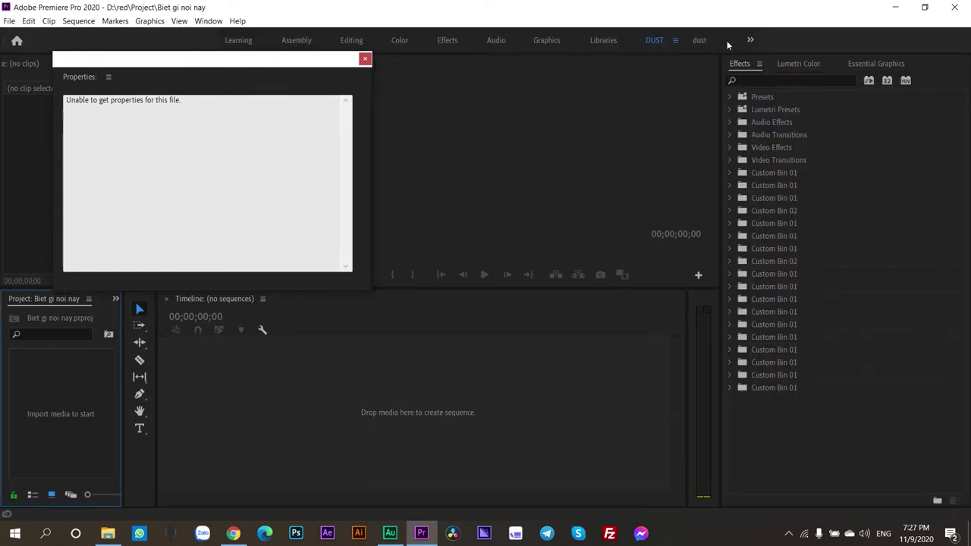
Try the Learning workspace, then settle on Editing with the Effects panel showing
click(750, 40)
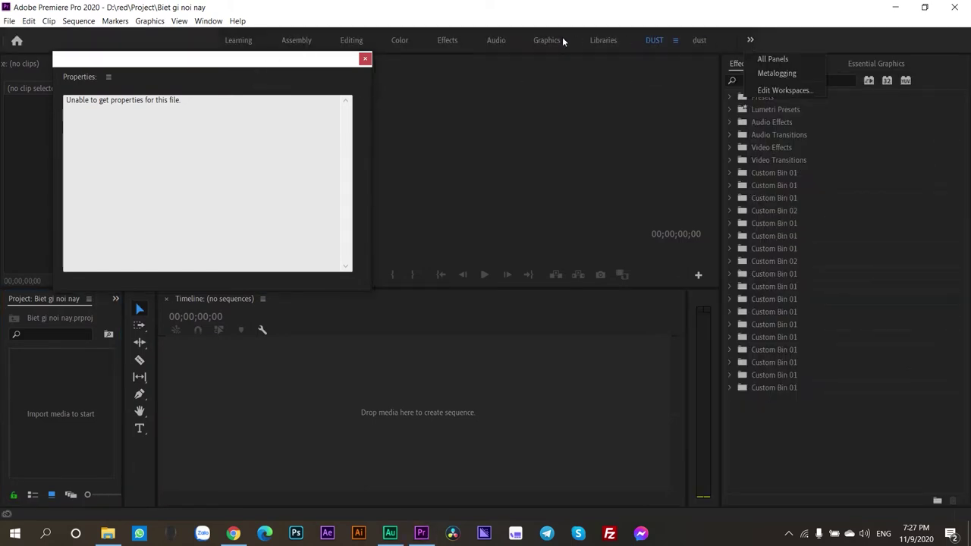
click(241, 40)
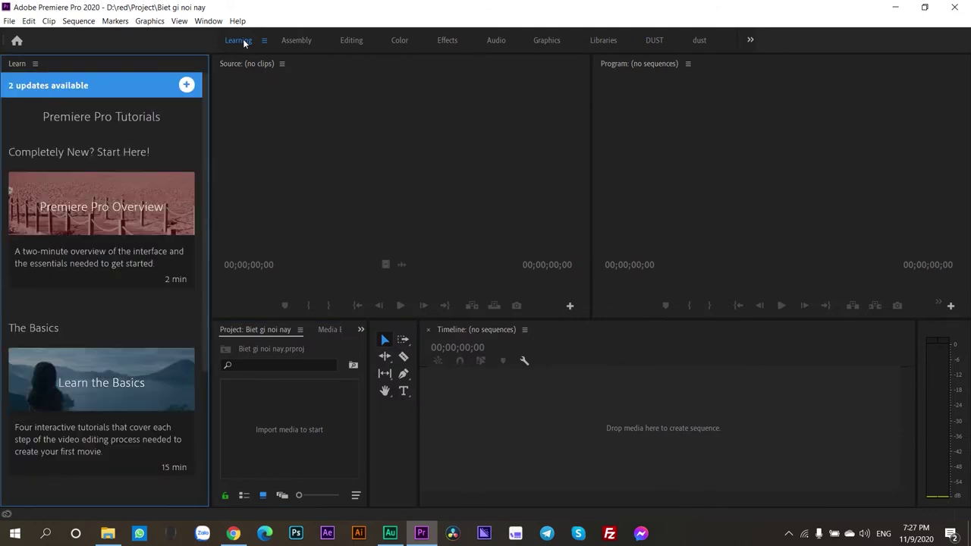
click(348, 43)
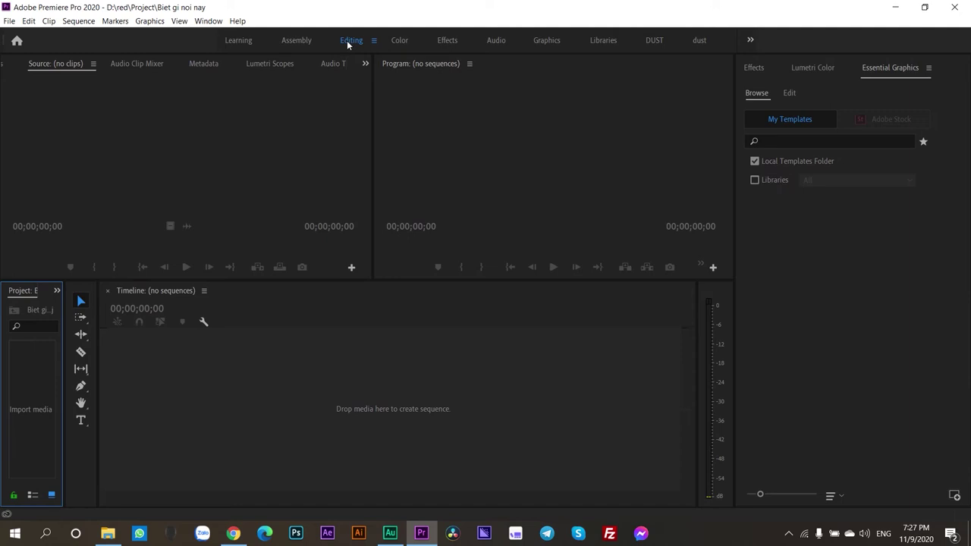
key(shift+7)
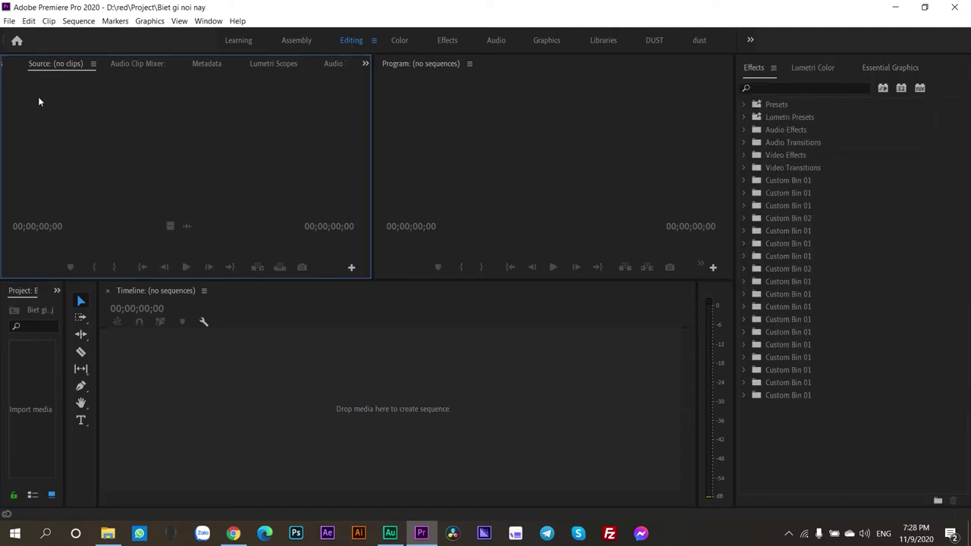
Cycle through Effect Controls, Source, Audio Clip Mixer, Metadata and Lumetri Scopes, ending on Audio Track Mixer
key(shift+5)
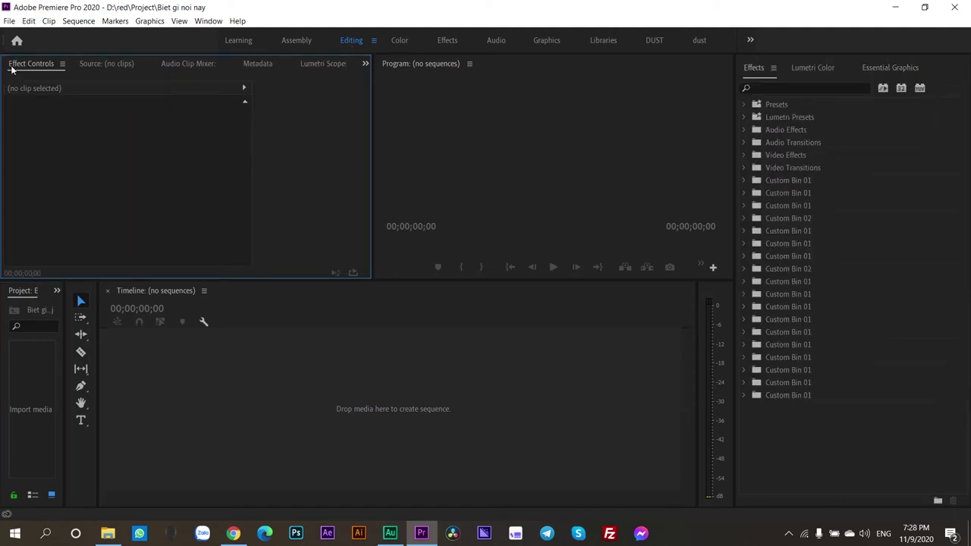
click(108, 64)
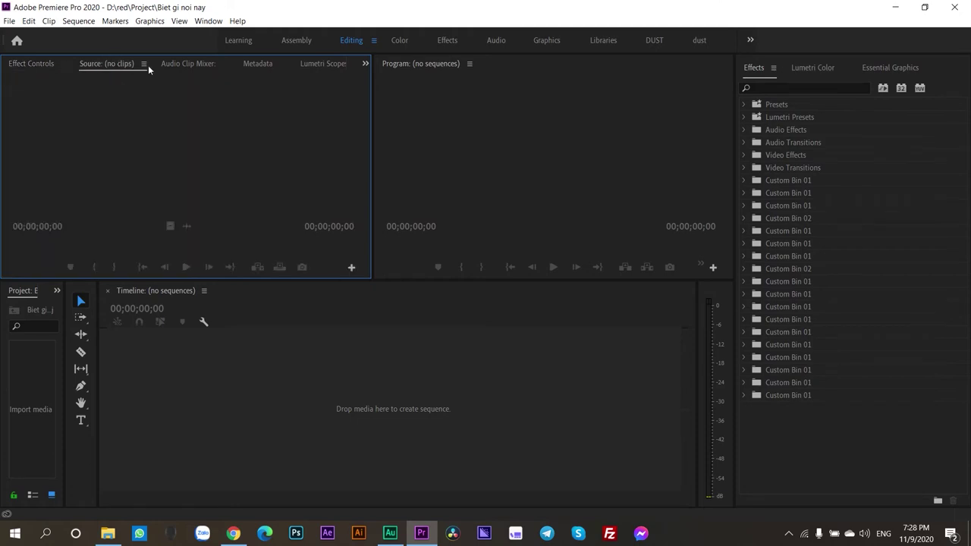
click(177, 63)
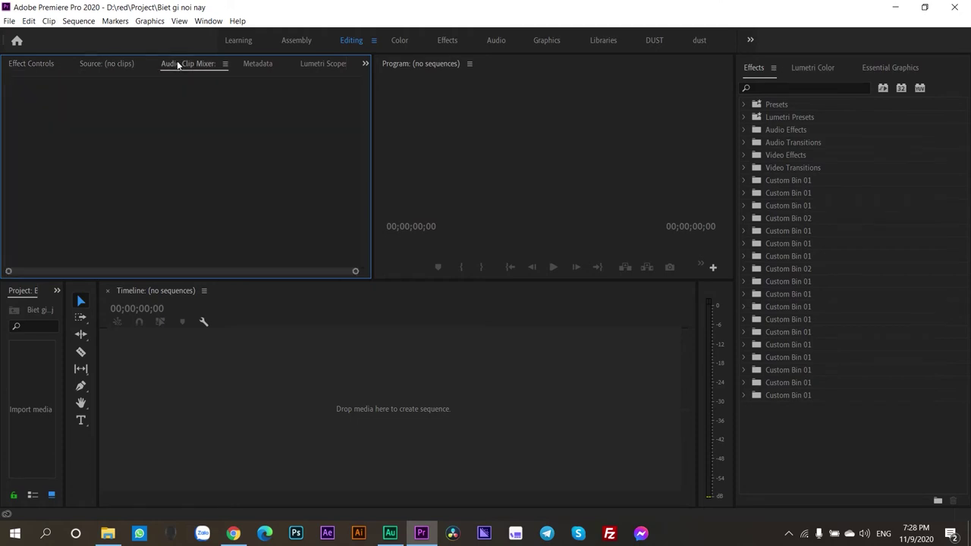
click(260, 66)
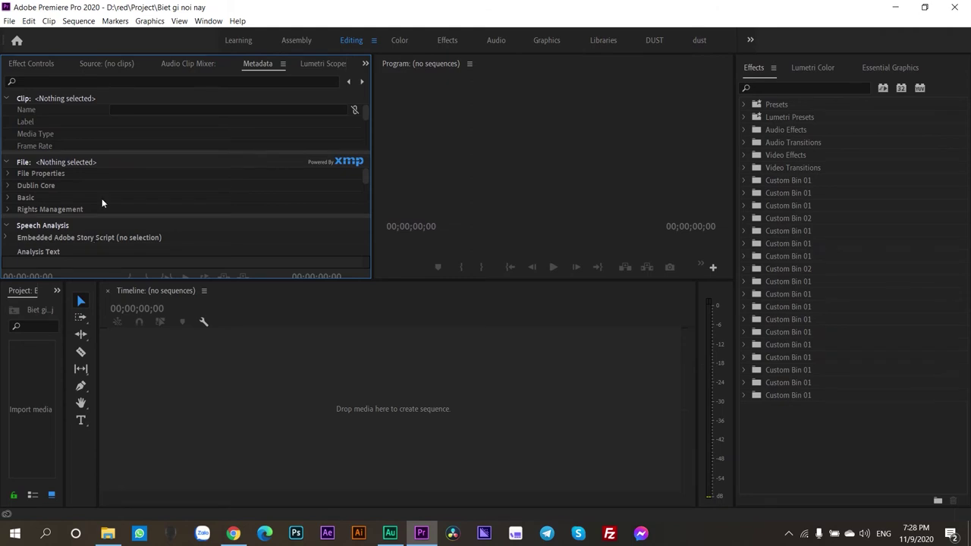
click(318, 66)
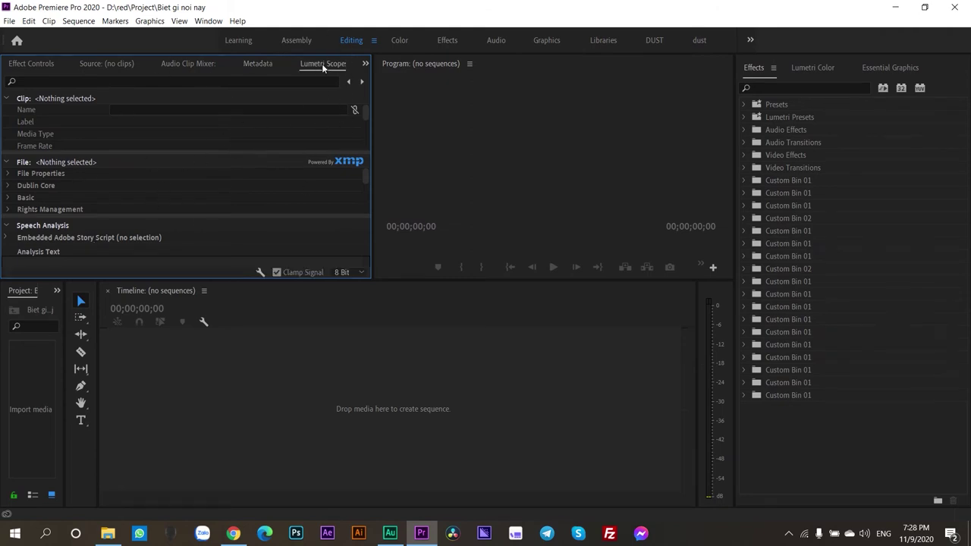
click(366, 63)
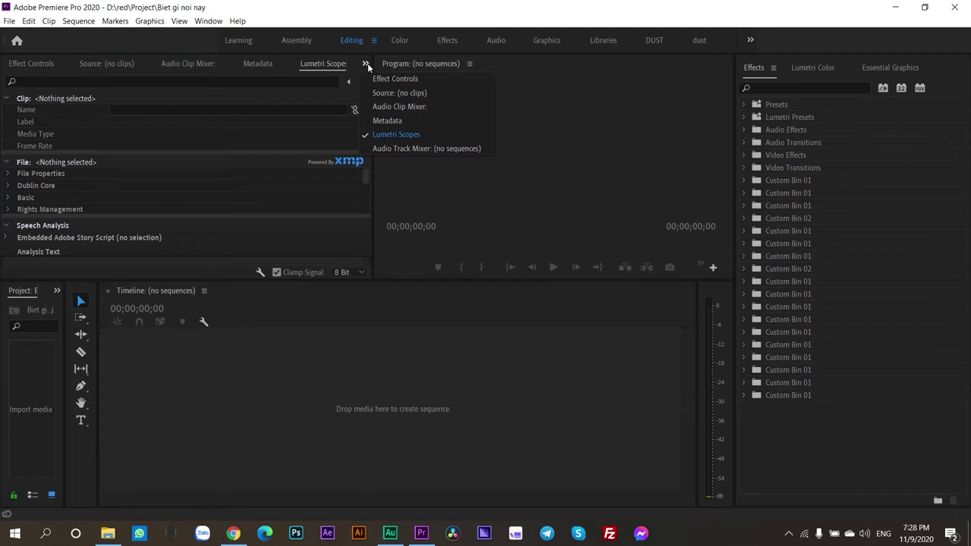
click(389, 149)
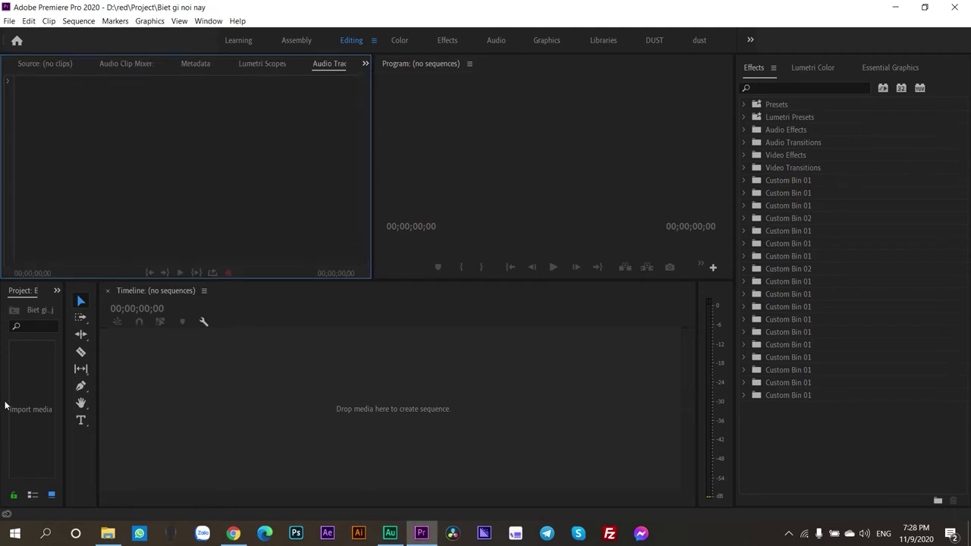
Widen the Project panel, peek at Media Browser and Libraries, then return to Project
click(25, 296)
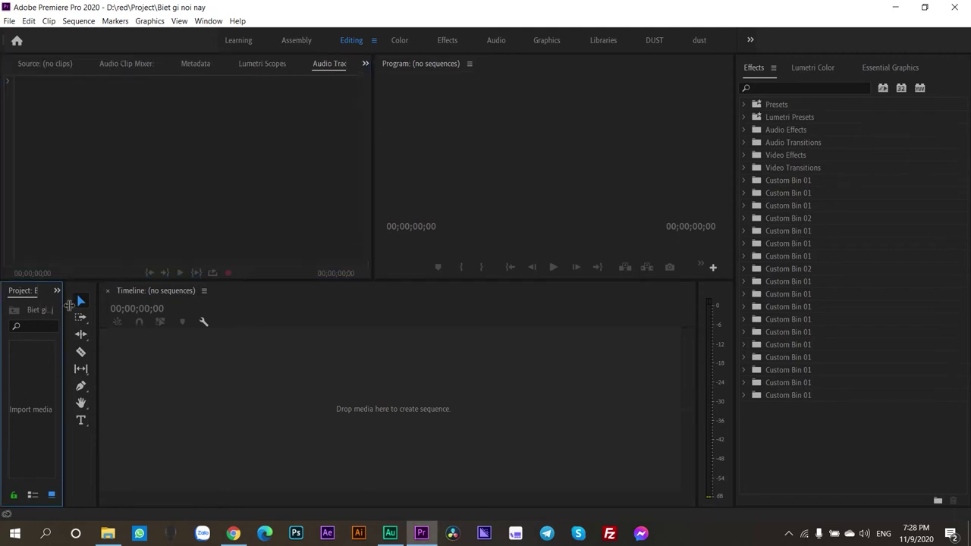
drag(69, 304, 185, 305)
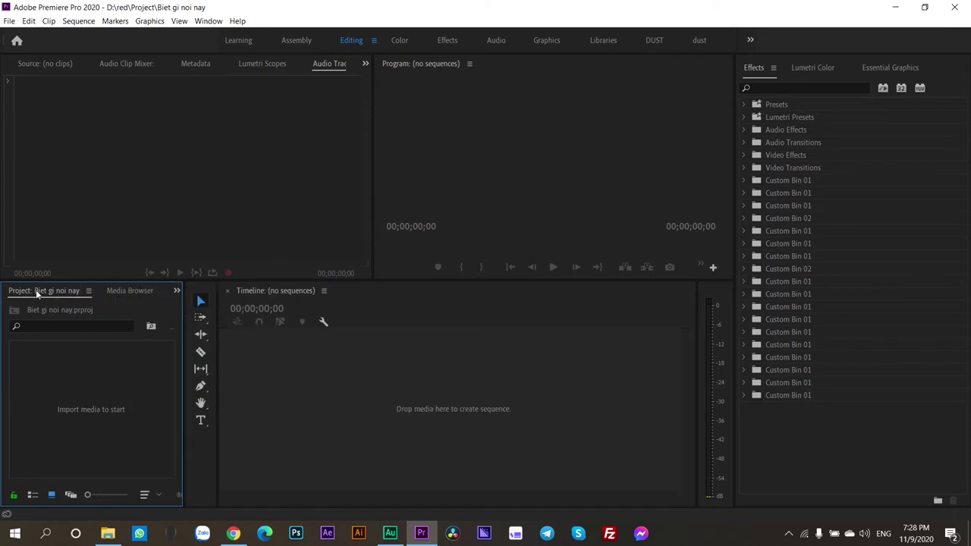
click(126, 295)
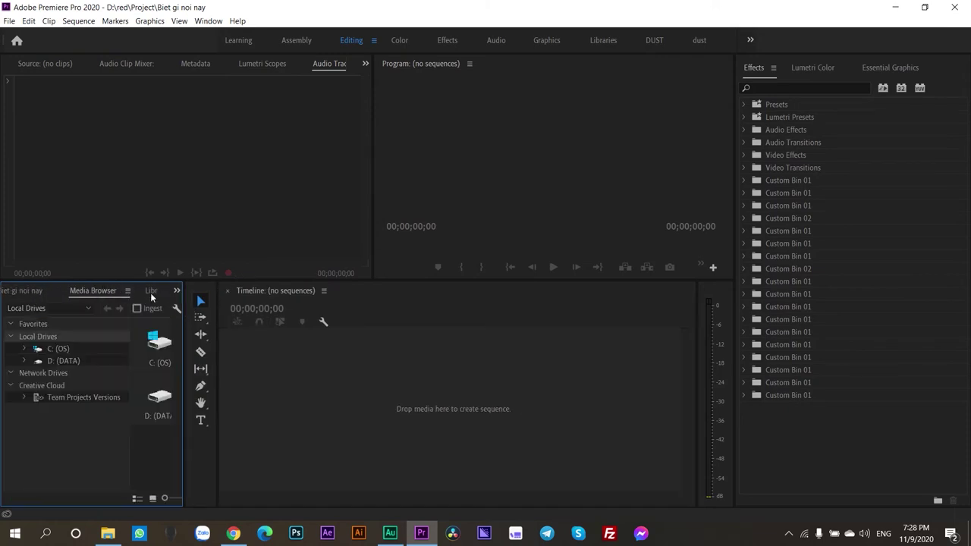
click(150, 292)
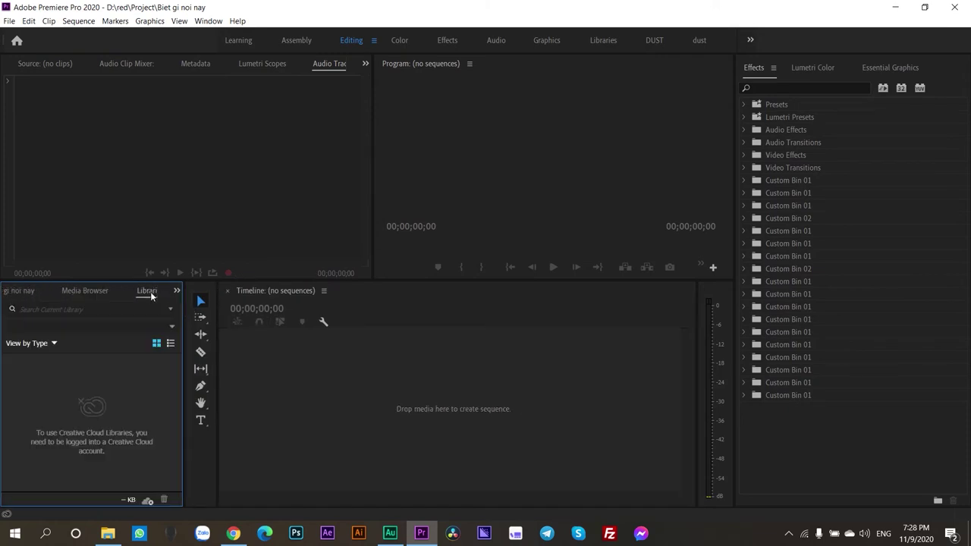
click(72, 290)
click(11, 292)
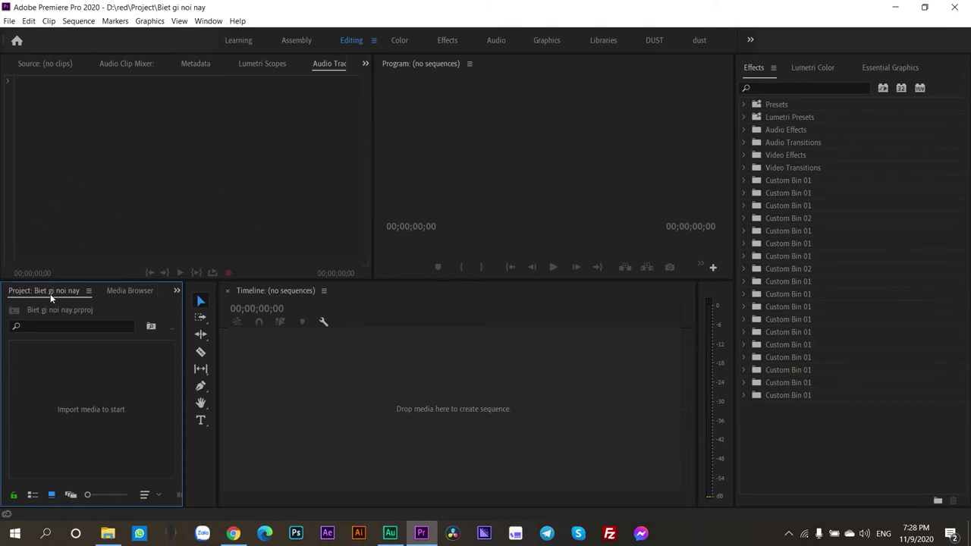
mouse_move(43, 289)
mouse_down()
mouse_move(599, 214)
mouse_move(377, 309)
mouse_move(846, 73)
mouse_up()
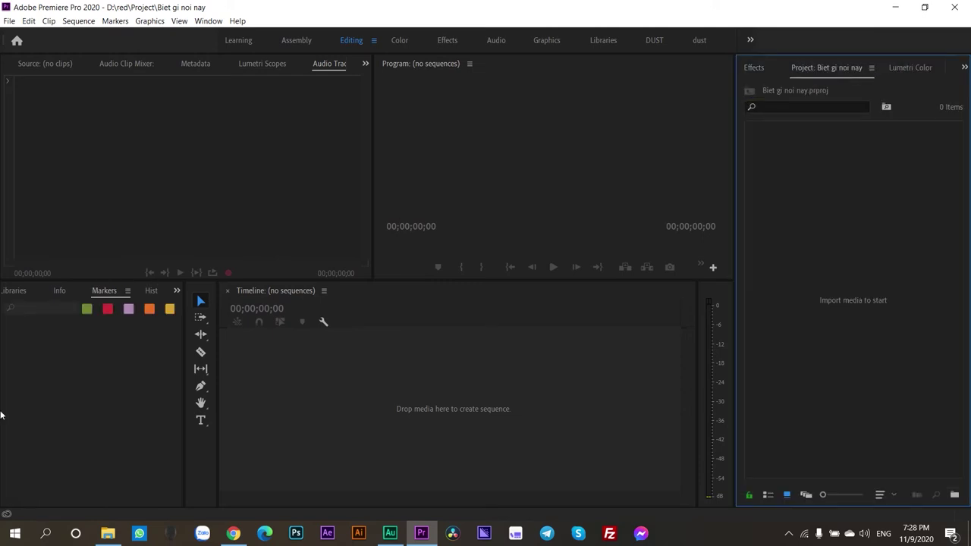
Drag the Tools and Timeline dividers left so the Timeline panel is wider
drag(190, 312, 11, 321)
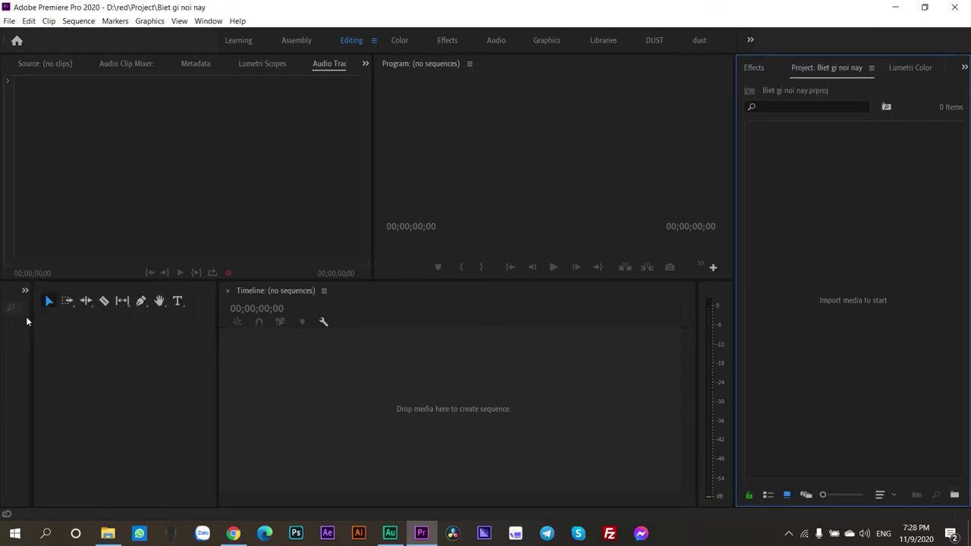
drag(223, 308, 67, 318)
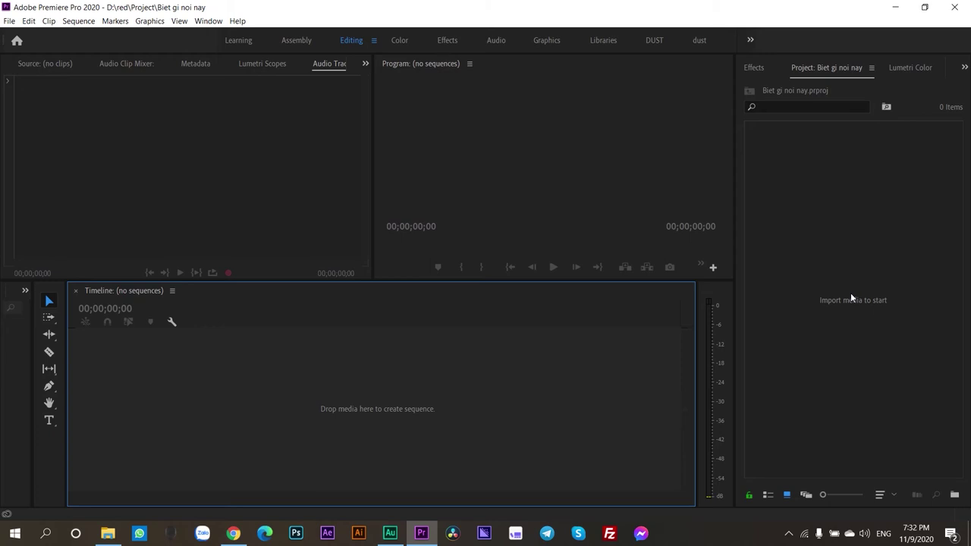
Open the Import dialog from the File menu, then cancel it
click(10, 22)
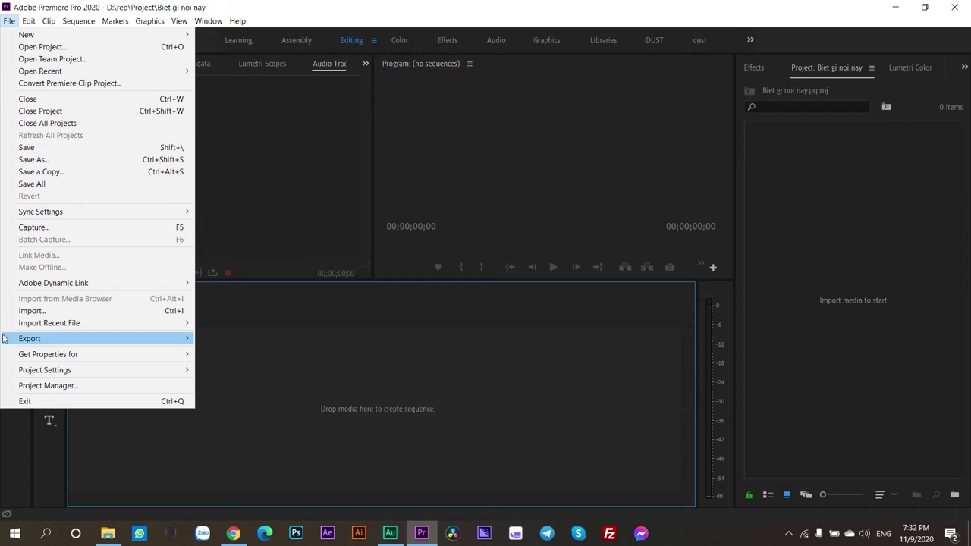
click(4, 25)
click(4, 26)
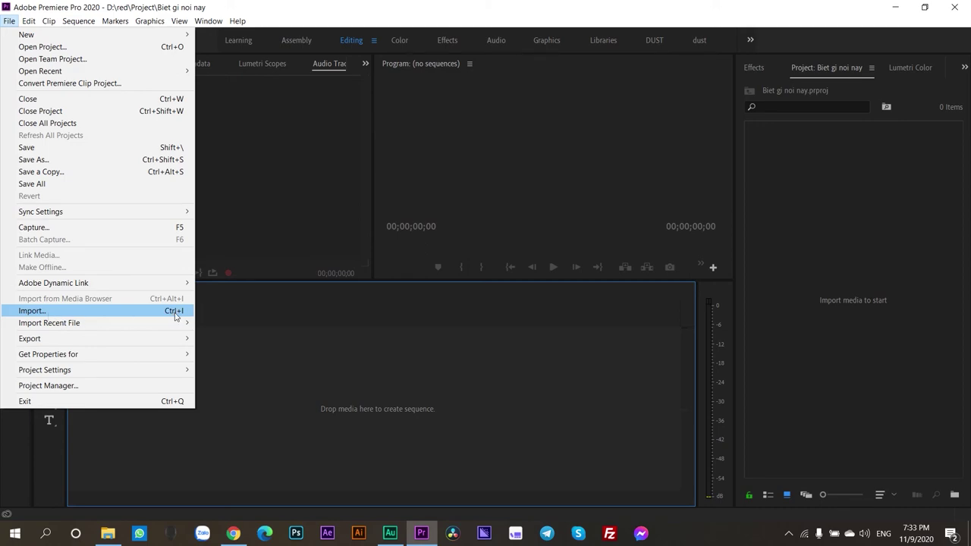
click(175, 315)
click(770, 38)
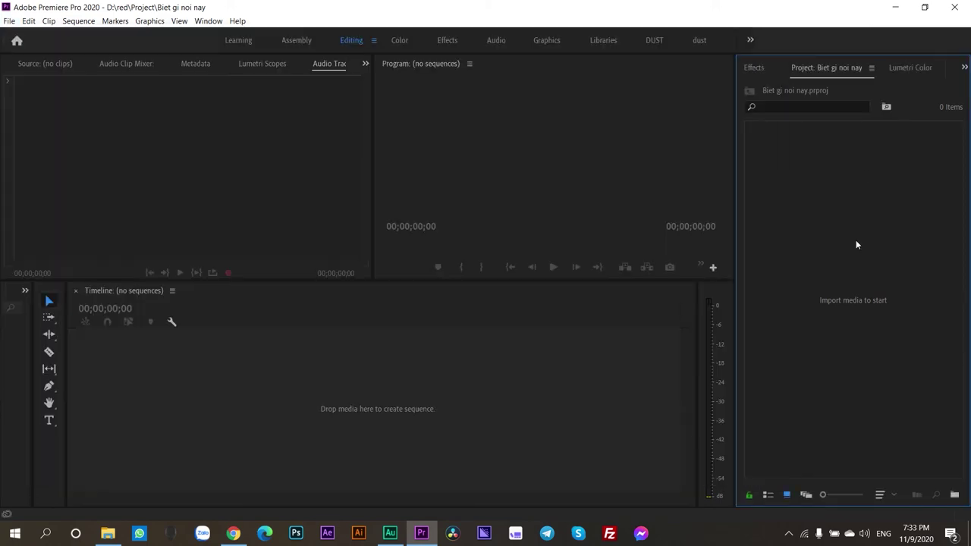
key(ctrl+i)
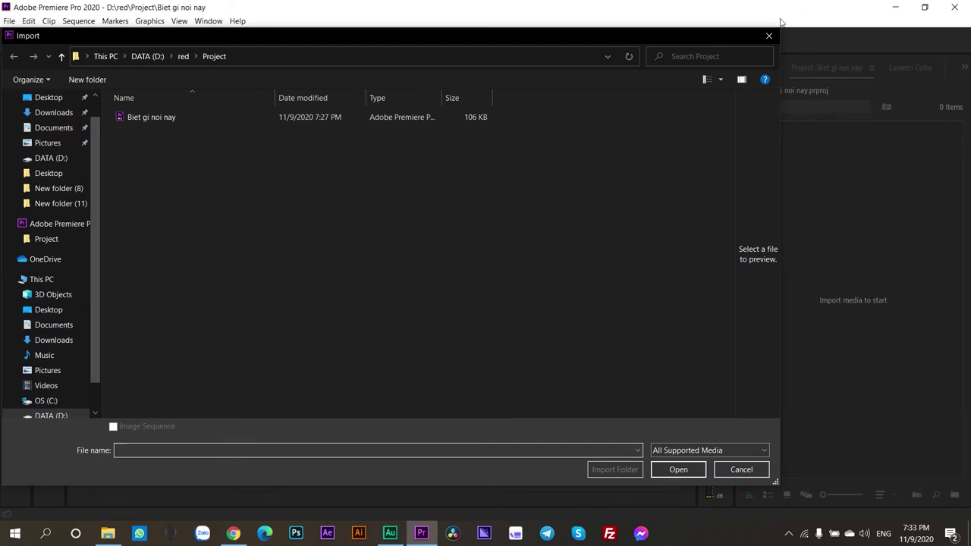
click(769, 34)
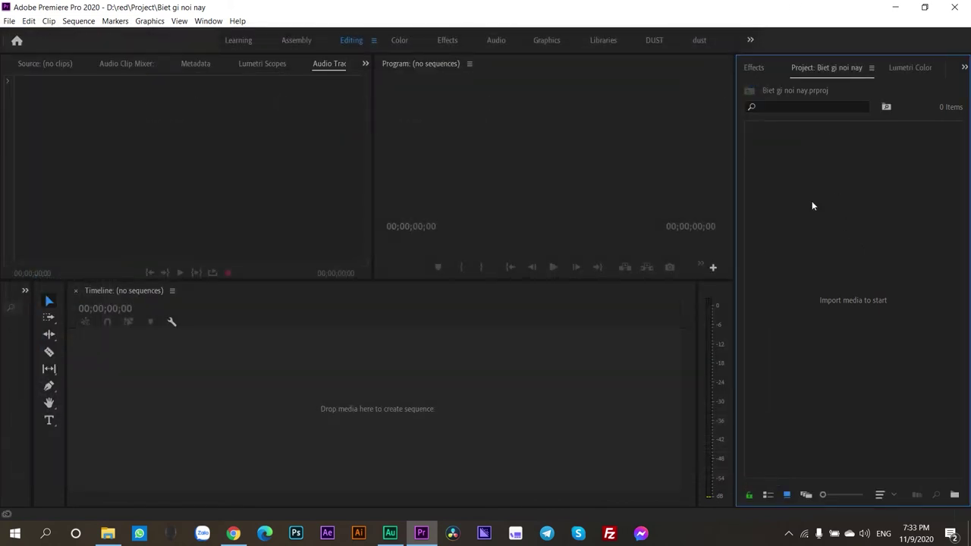
Reopen Import, browse up to D:\red, and close it without importing anything
double_click(812, 205)
click(173, 57)
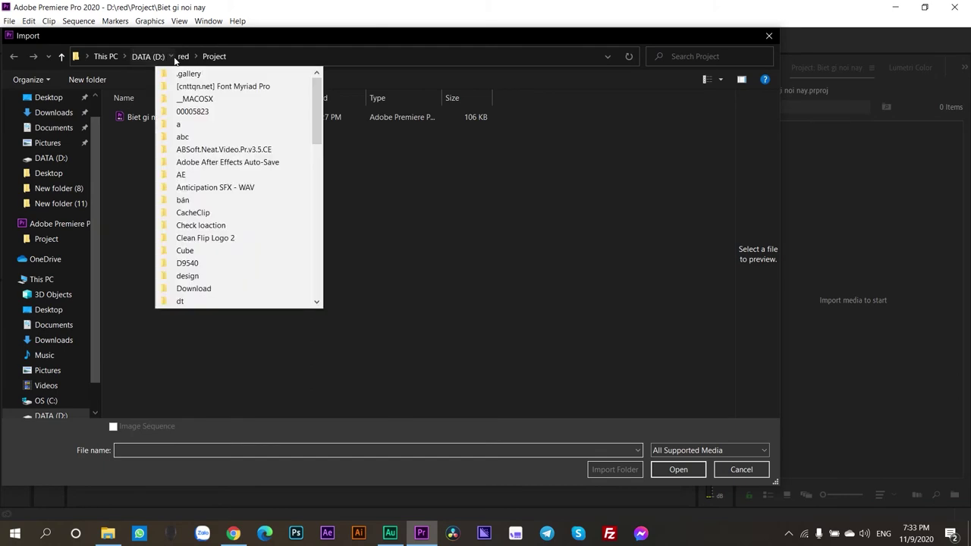
click(183, 56)
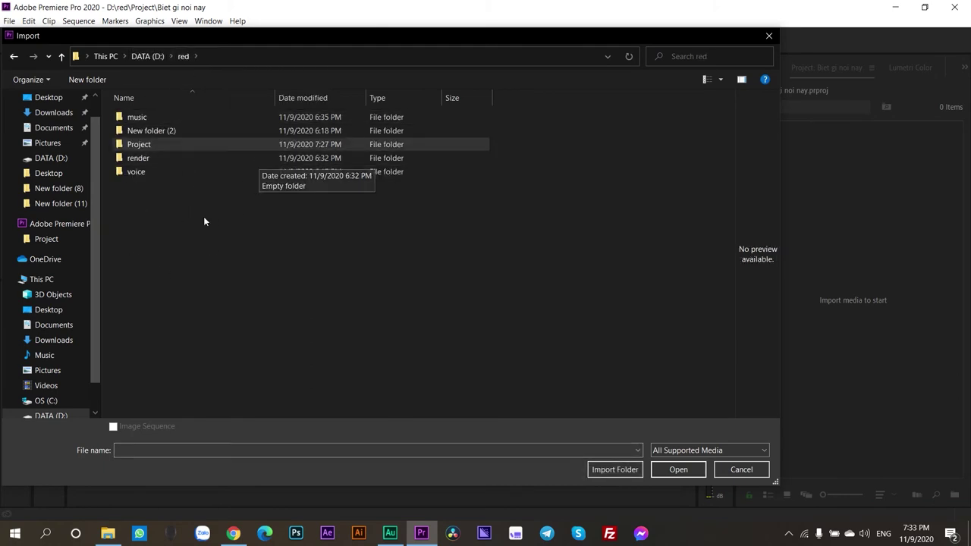
click(766, 35)
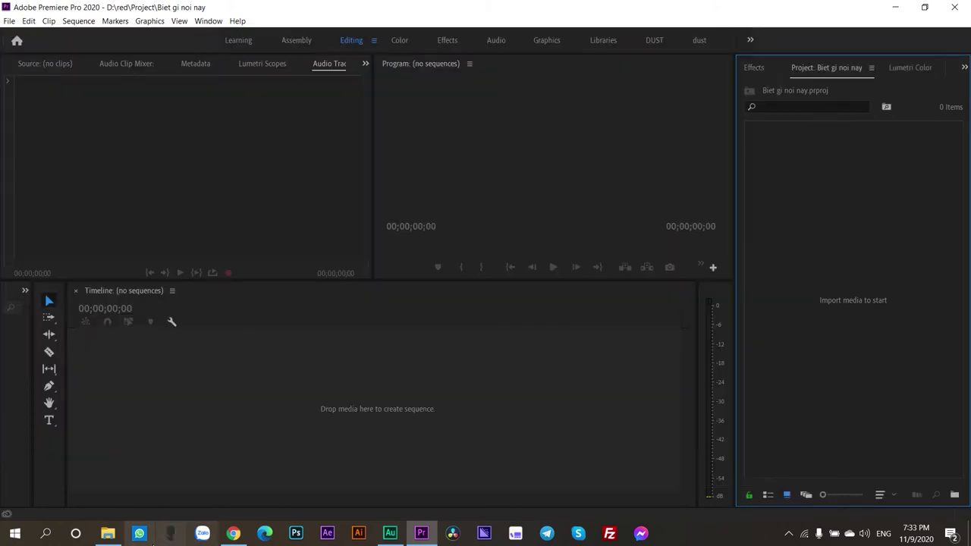
click(108, 533)
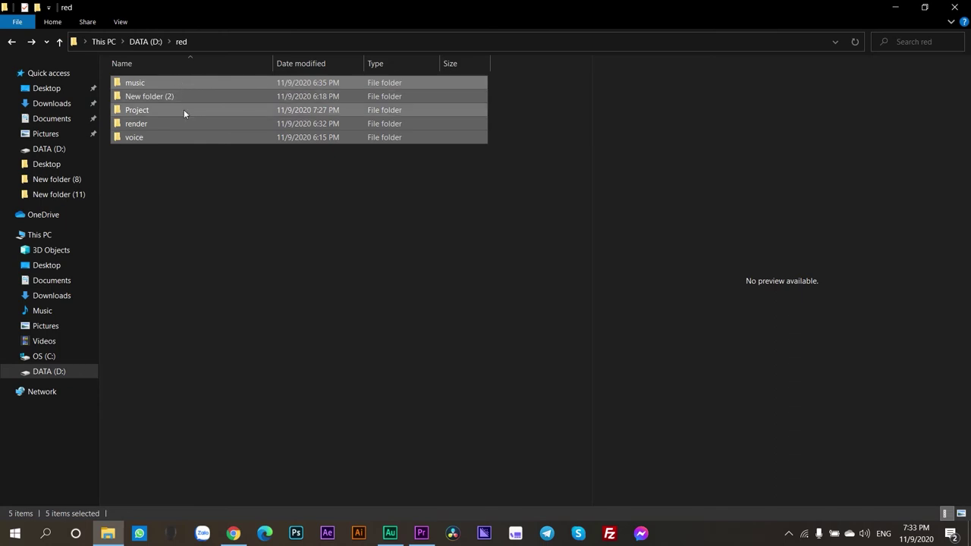
Select the music, New folder (2), render and voice folders, excluding Project, and drag them onto Premiere
click(270, 290)
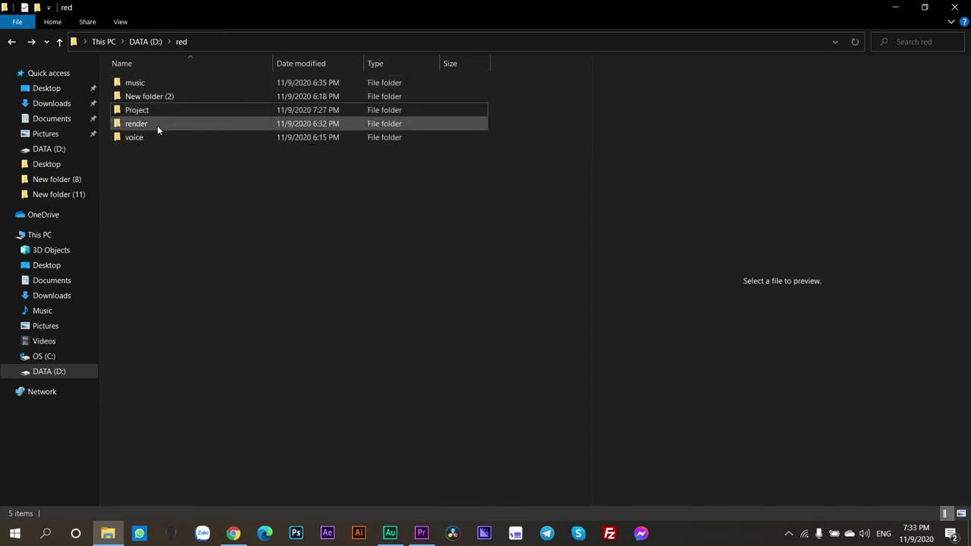
key(ctrl+a)
ctrl+click(126, 110)
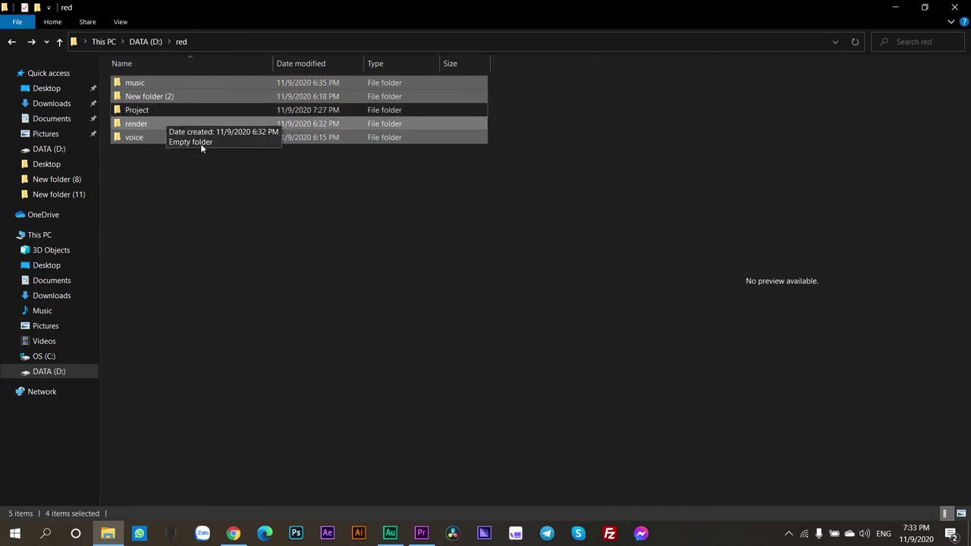
mouse_move(134, 129)
mouse_down()
mouse_move(422, 531)
mouse_move(897, 250)
mouse_up()
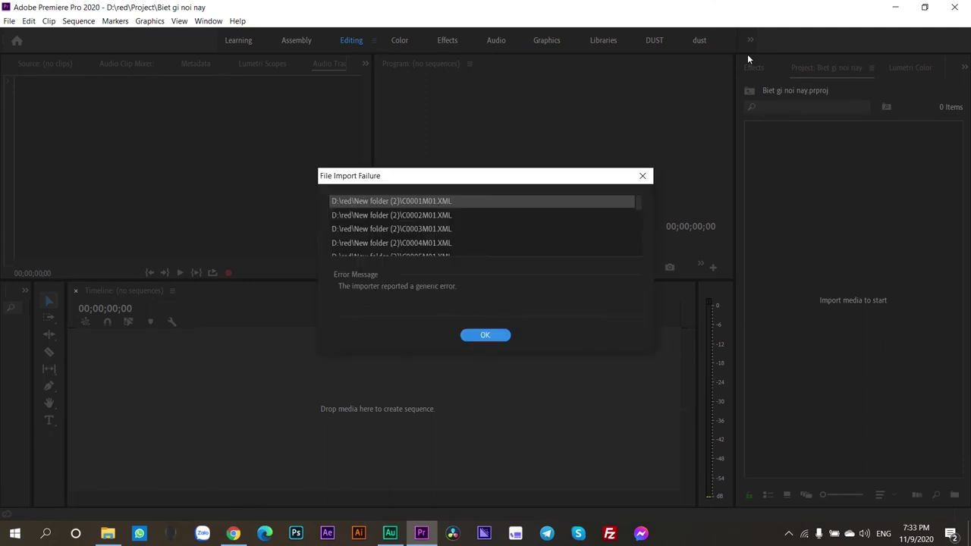
Dismiss the XML import failure, close the accidental Import window, and open the New folder (2) bin
click(489, 339)
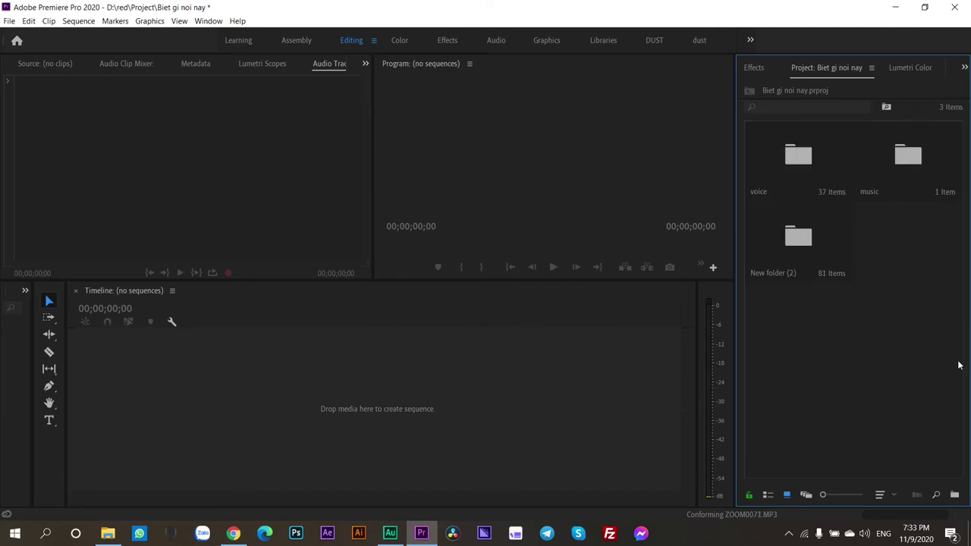
double_click(917, 335)
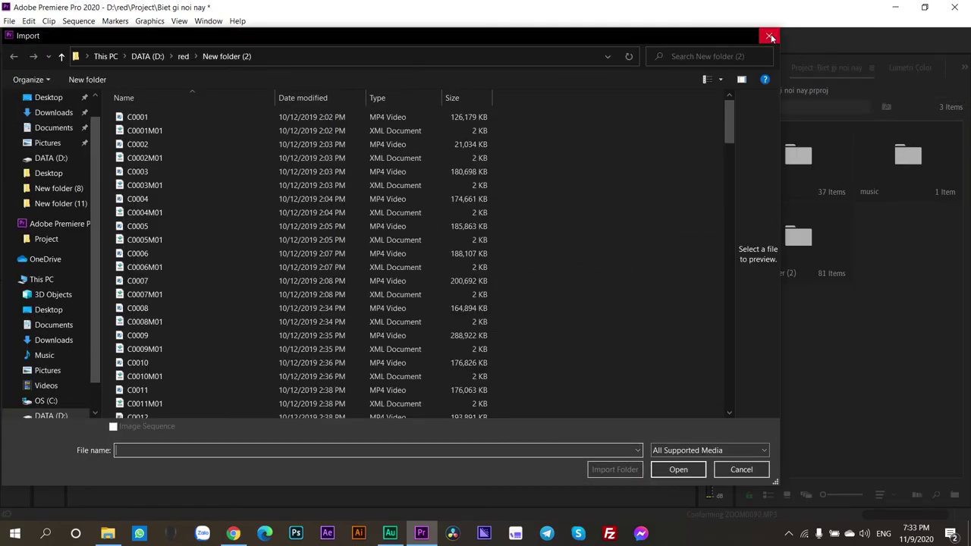
click(770, 37)
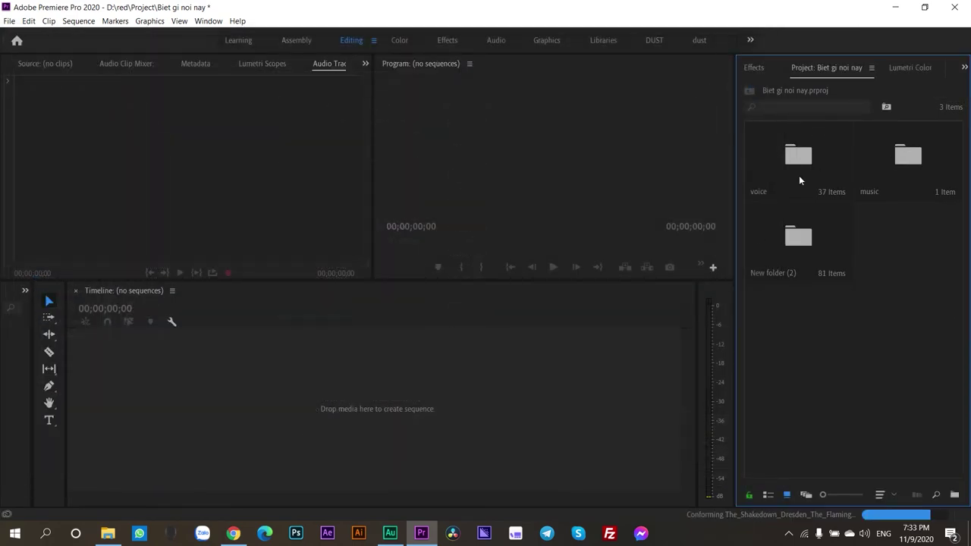
double_click(783, 241)
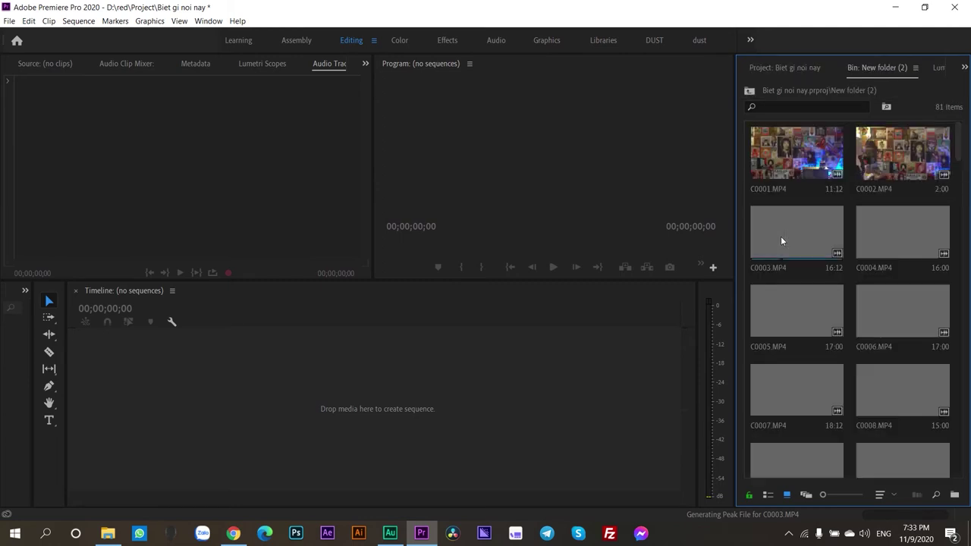
Preview clips C0001.MP4, C0002.MP4 and C0003.MP4 in the Source monitor
click(781, 136)
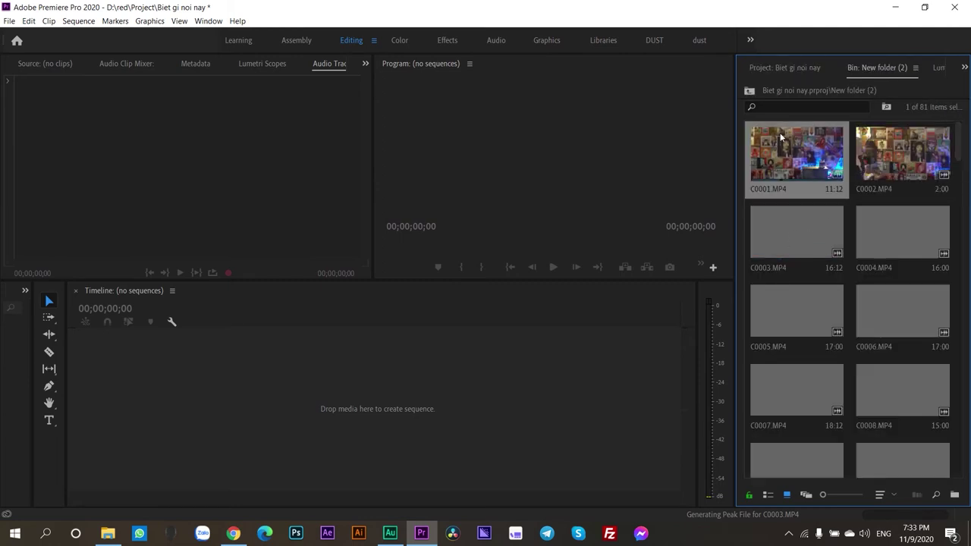
double_click(781, 136)
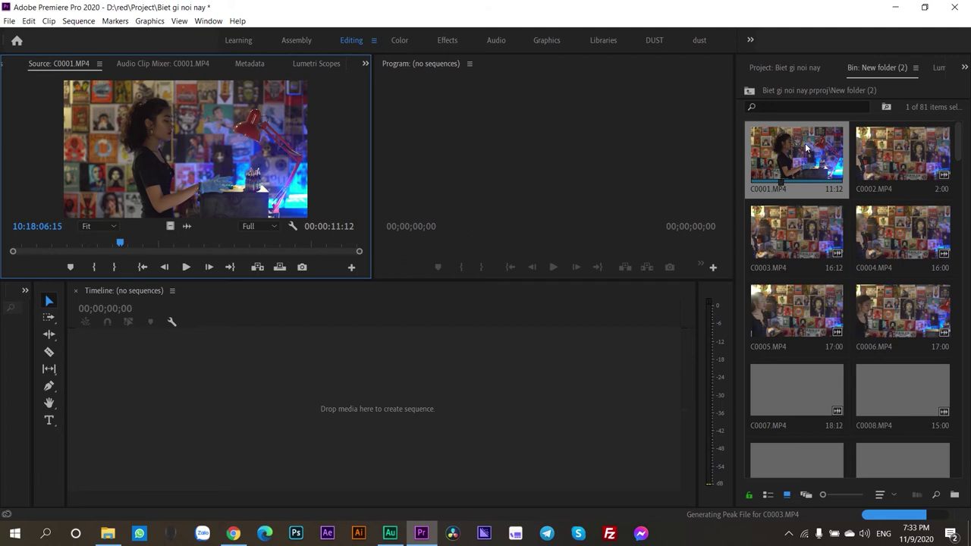
double_click(899, 161)
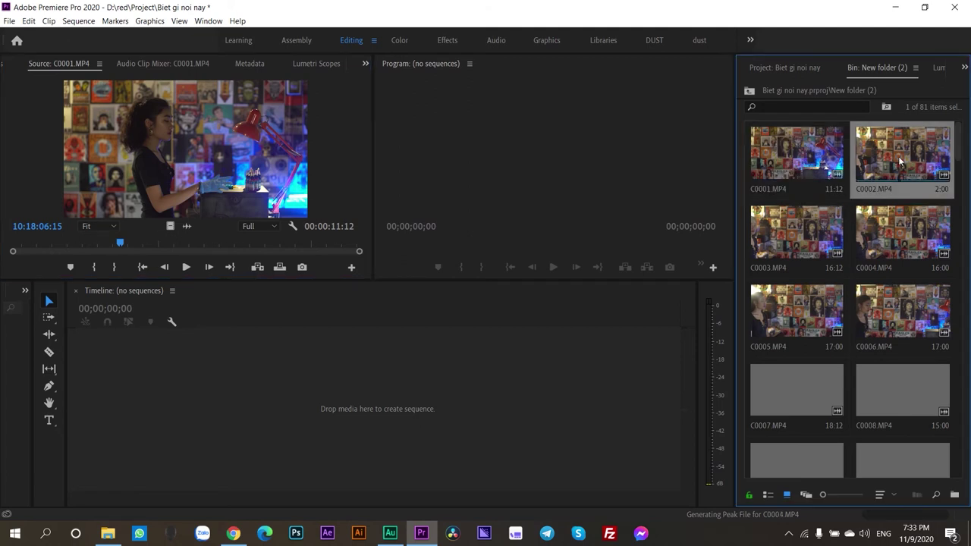
double_click(796, 152)
double_click(797, 231)
click(899, 235)
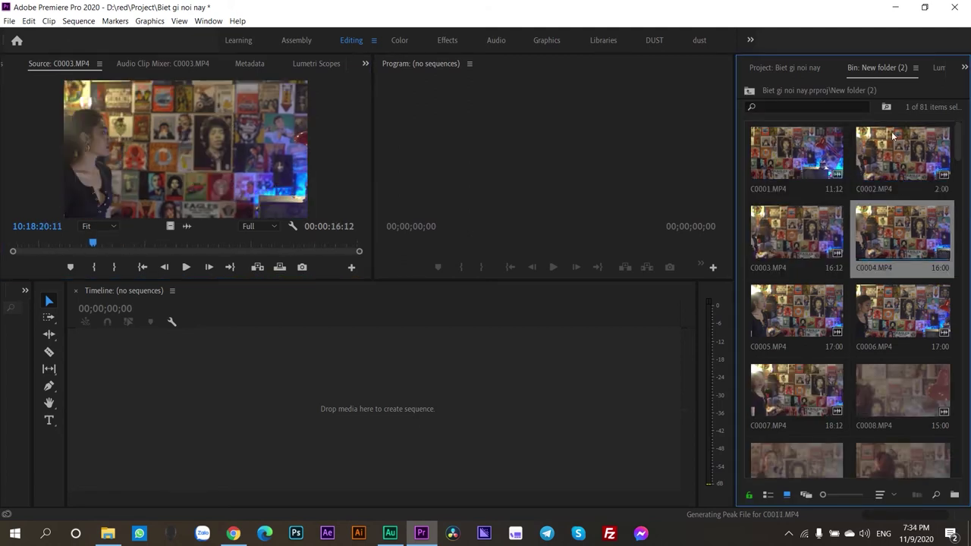
click(797, 152)
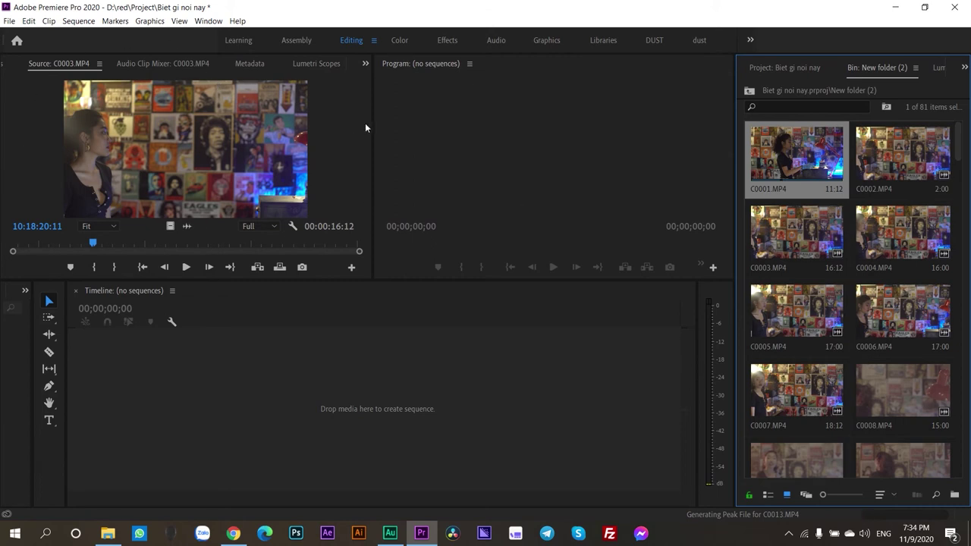
Reload C0002 and C0001 in the Source monitor, then show the bin as a list
double_click(929, 181)
click(766, 167)
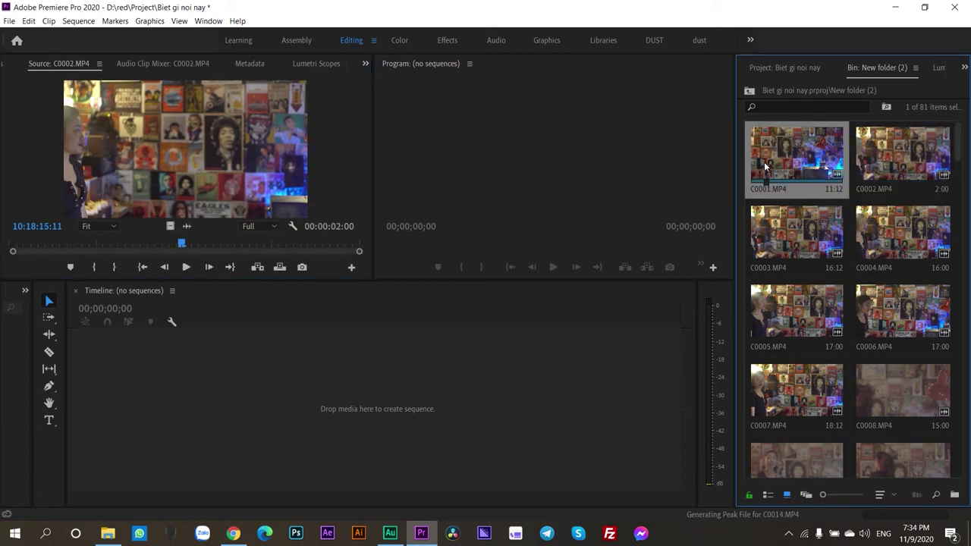
double_click(766, 167)
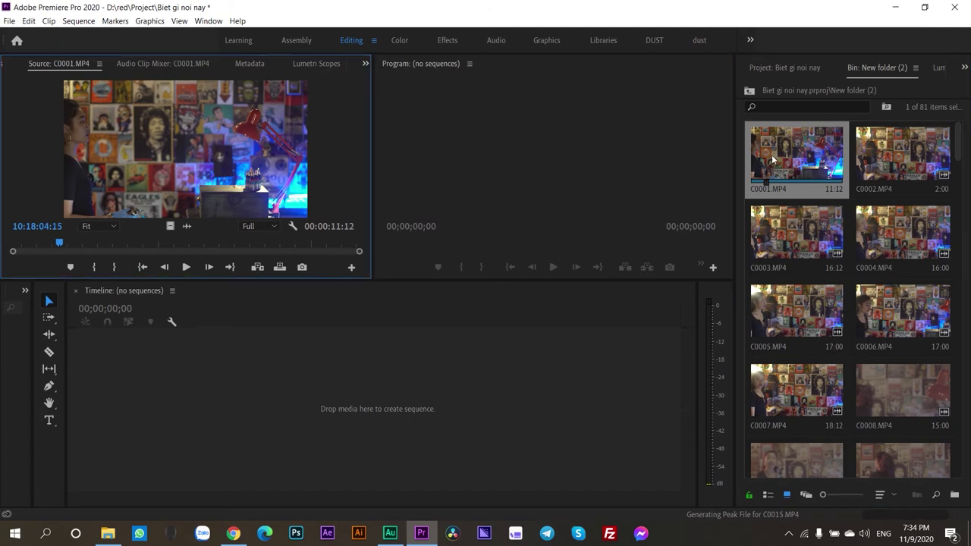
click(773, 159)
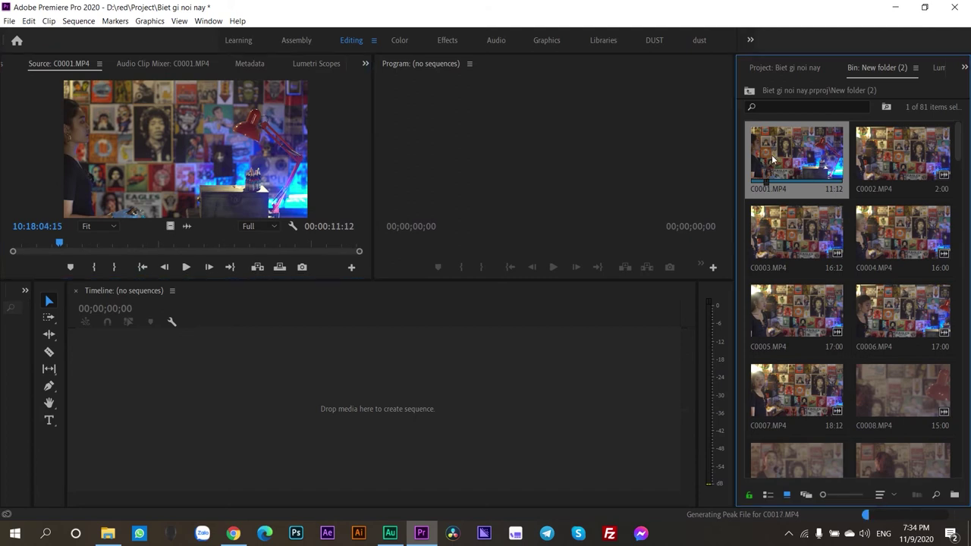
click(900, 143)
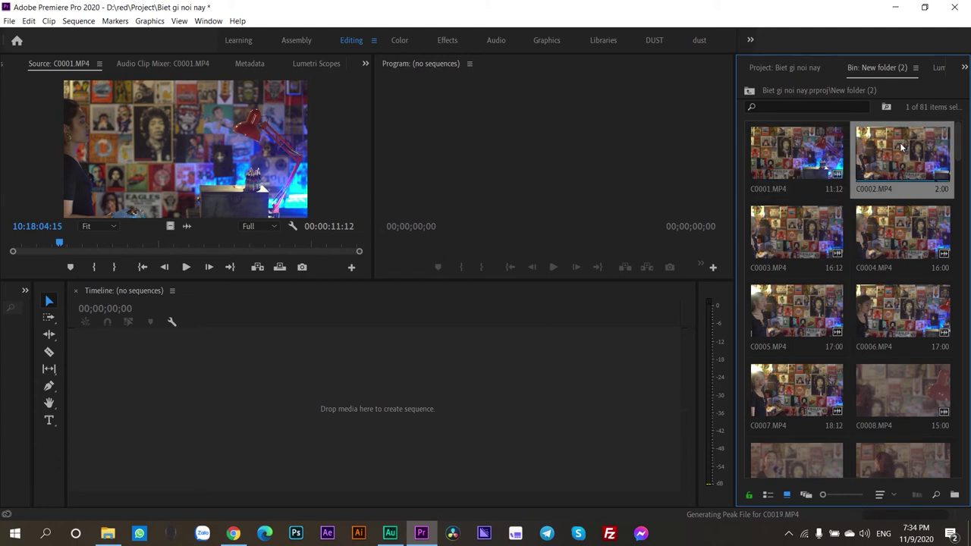
key(ctrl+Page_Up)
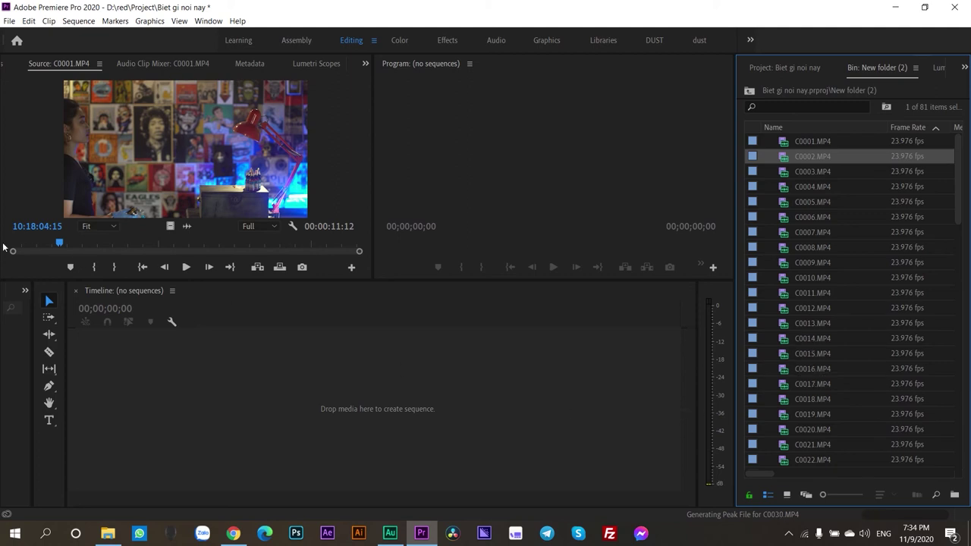
Return the footage bin to icon view with smaller thumbnails and open the Sort Icons options
click(787, 494)
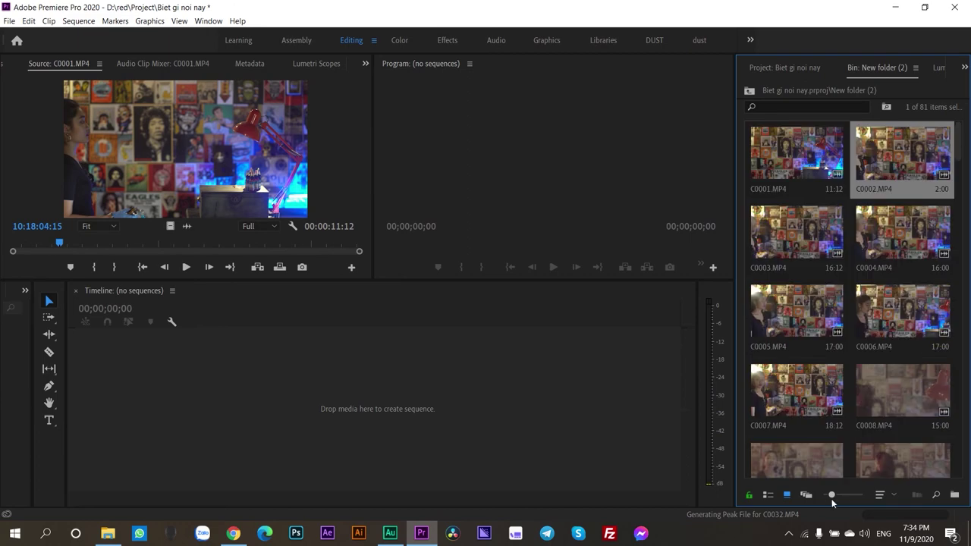
drag(836, 495, 804, 498)
click(895, 497)
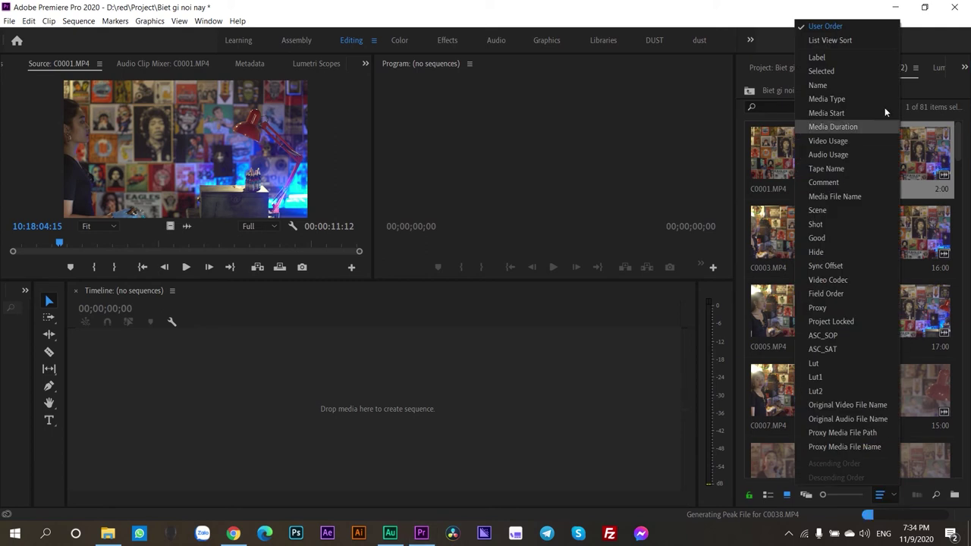
click(785, 255)
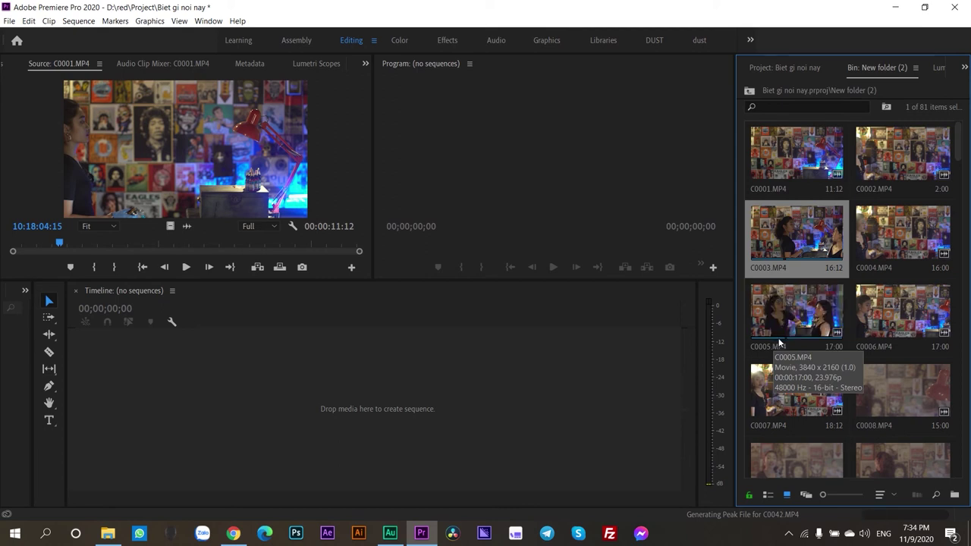
Reopen and close the Sort Icons options, then load C0007.MP4 into the Source monitor
click(880, 494)
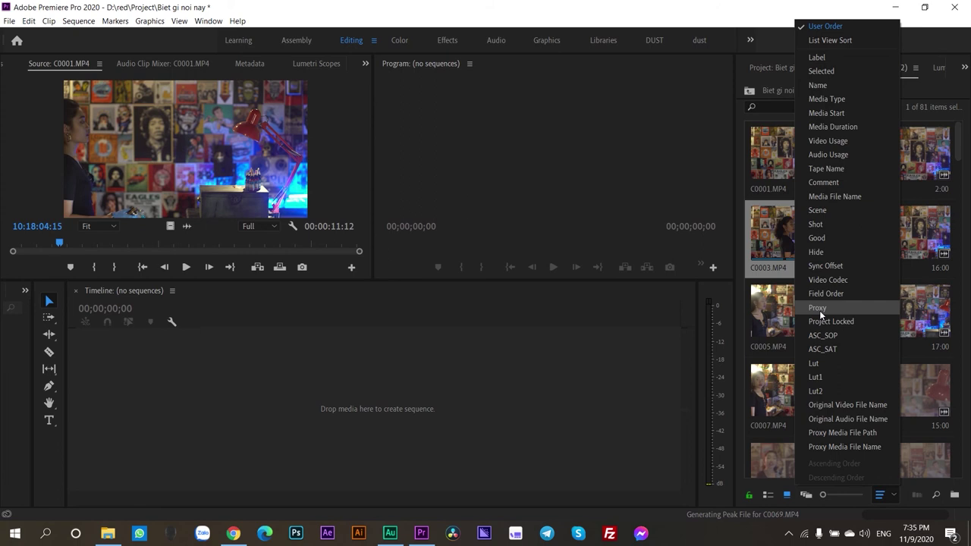
click(818, 308)
scroll(791, 250, down, 2)
double_click(791, 250)
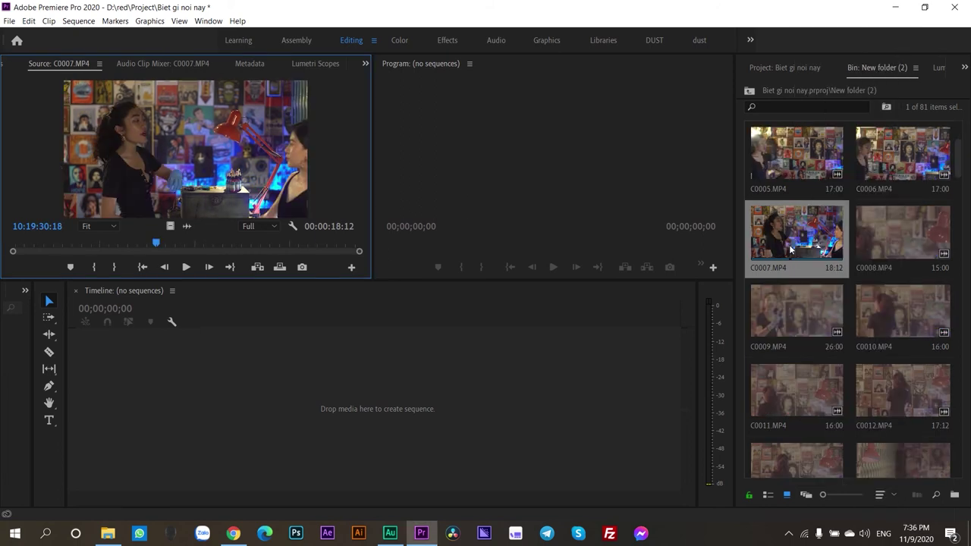